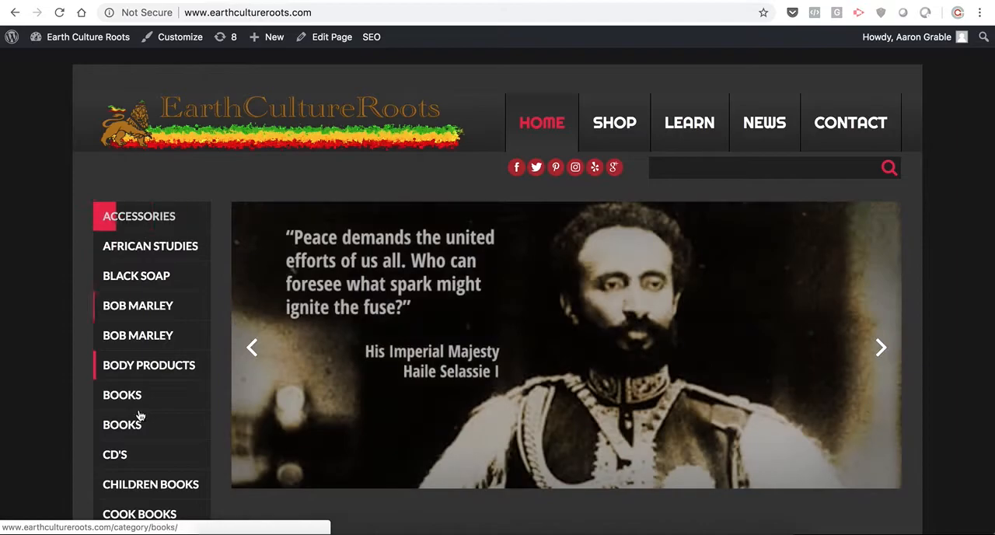
# - Open the Books category from the home page and view the products on its shop page
pyautogui.scroll(-6, 144, 473)
pyautogui.scroll(6, 144, 473)
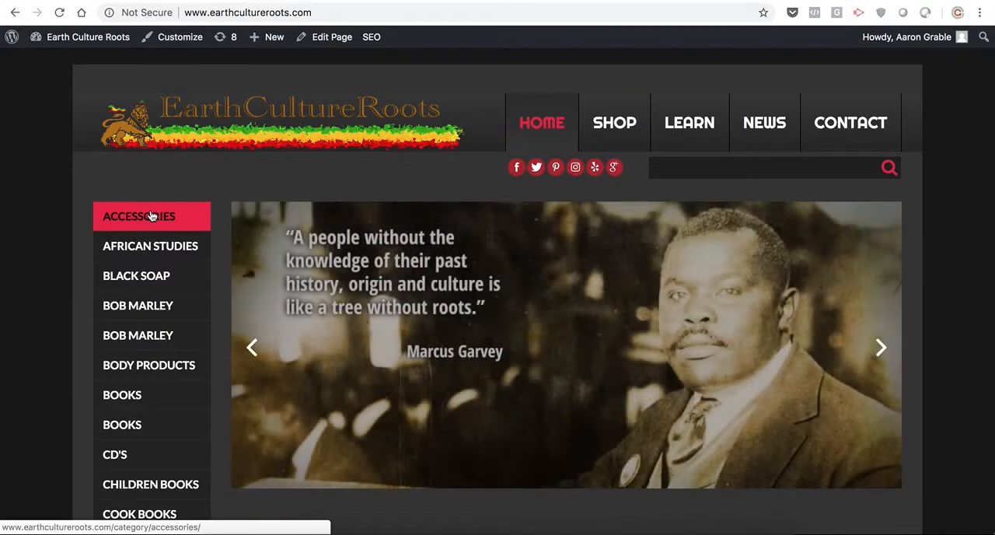
pyautogui.click(117, 399)
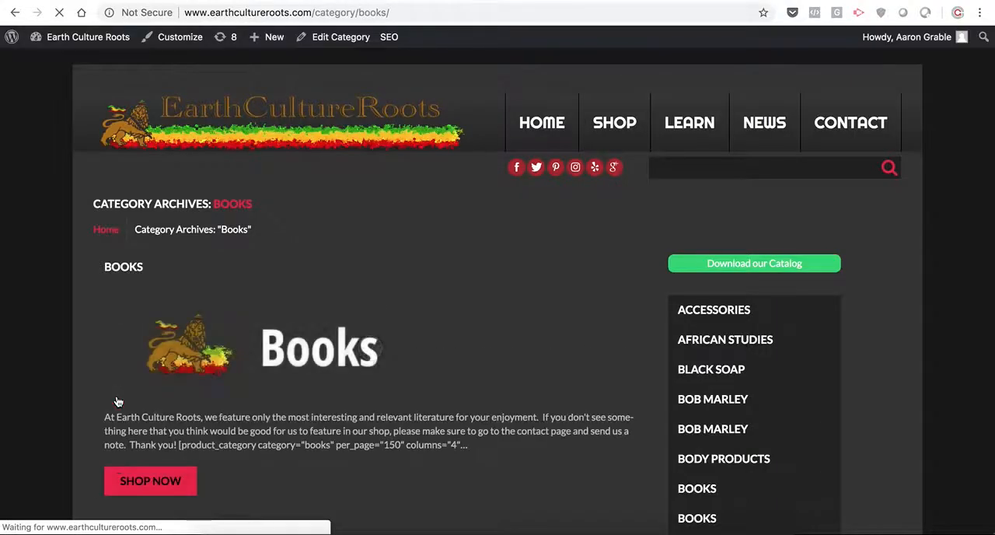
pyautogui.scroll(-3, 259, 358)
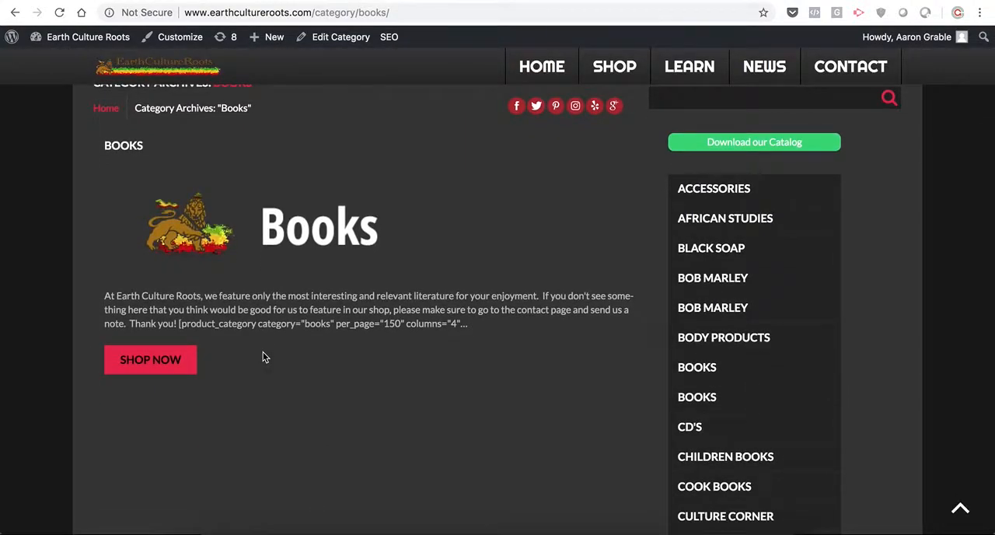
pyautogui.click(161, 364)
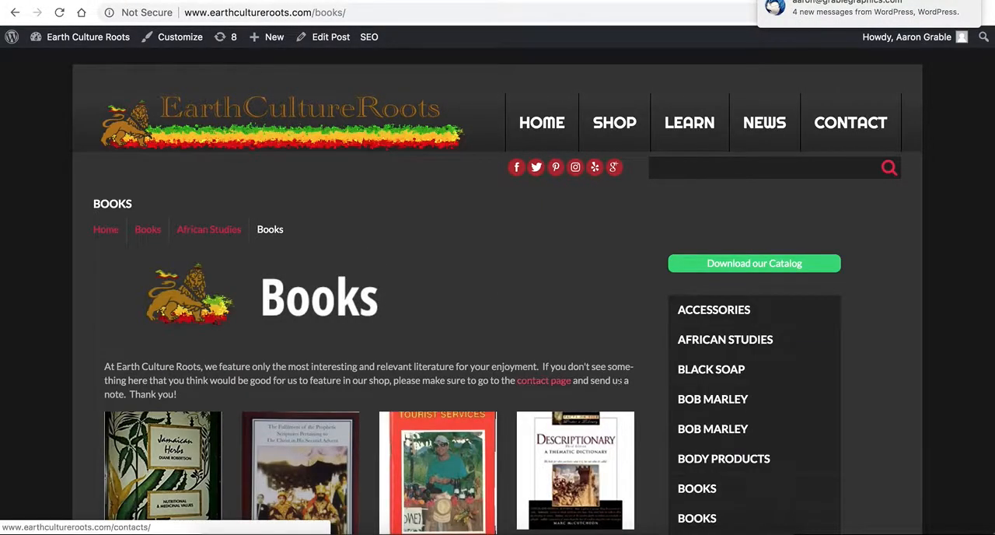
pyautogui.scroll(-4, 651, 371)
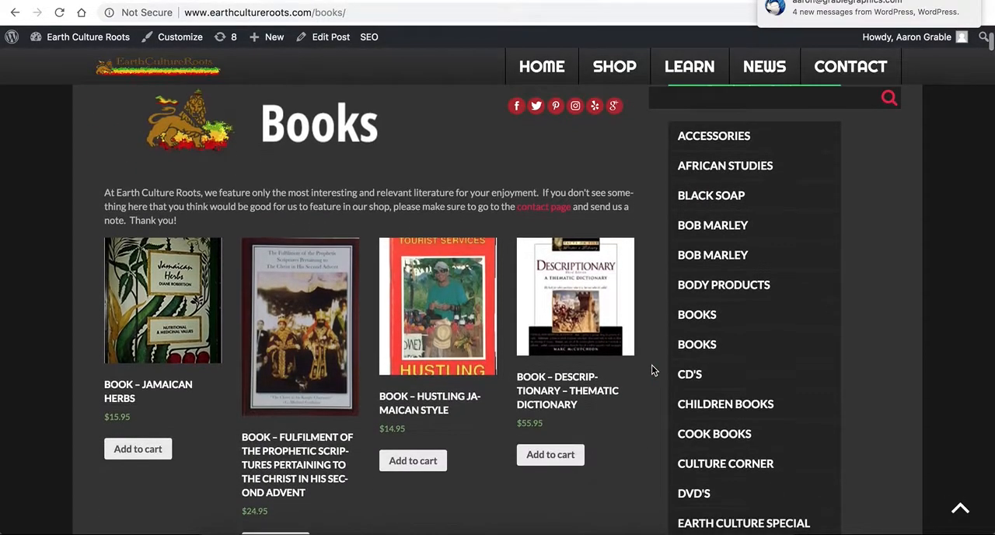
# - Open the Books post in the editor to view its product_category shortcode and return to the Books category archive
pyautogui.click(330, 38)
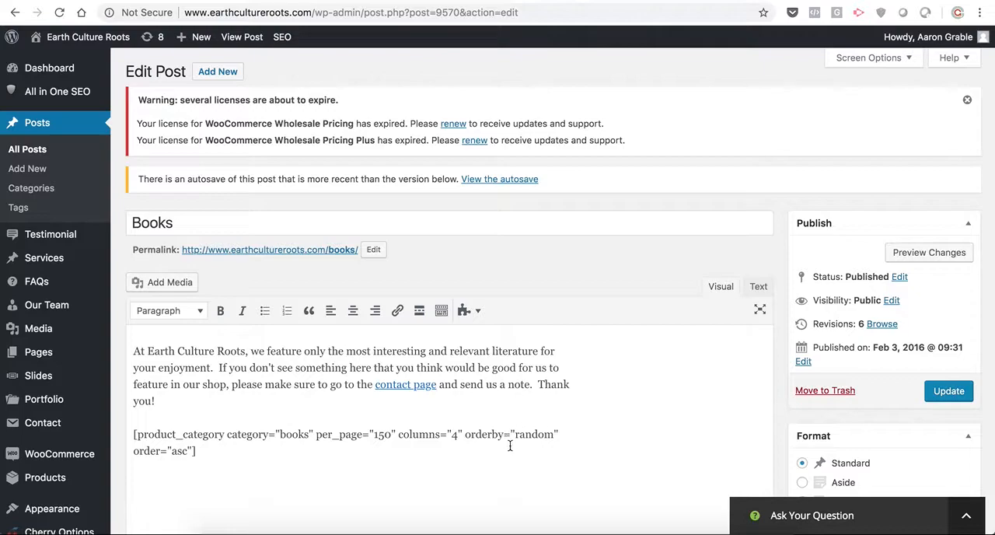
pyautogui.click(14, 13)
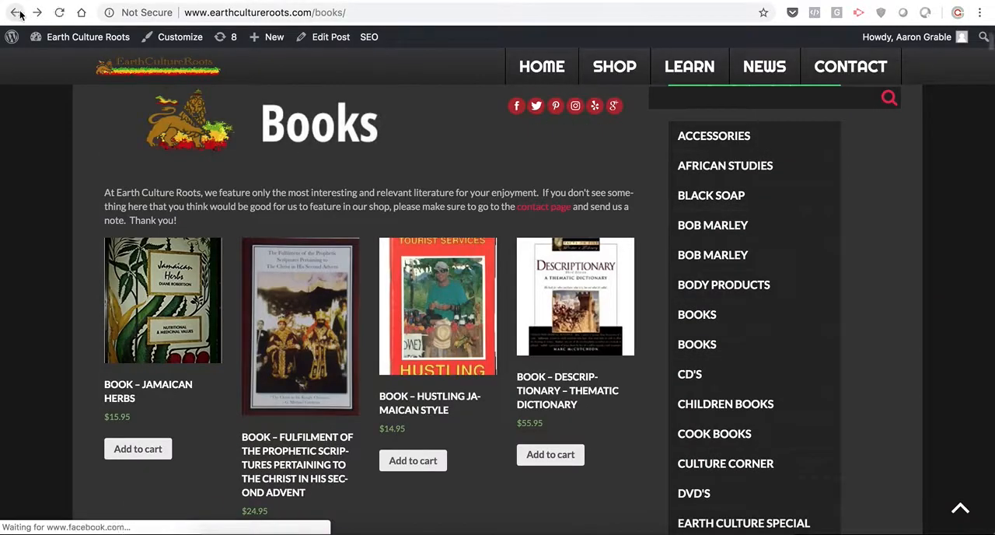
pyautogui.scroll(5, 151, 207)
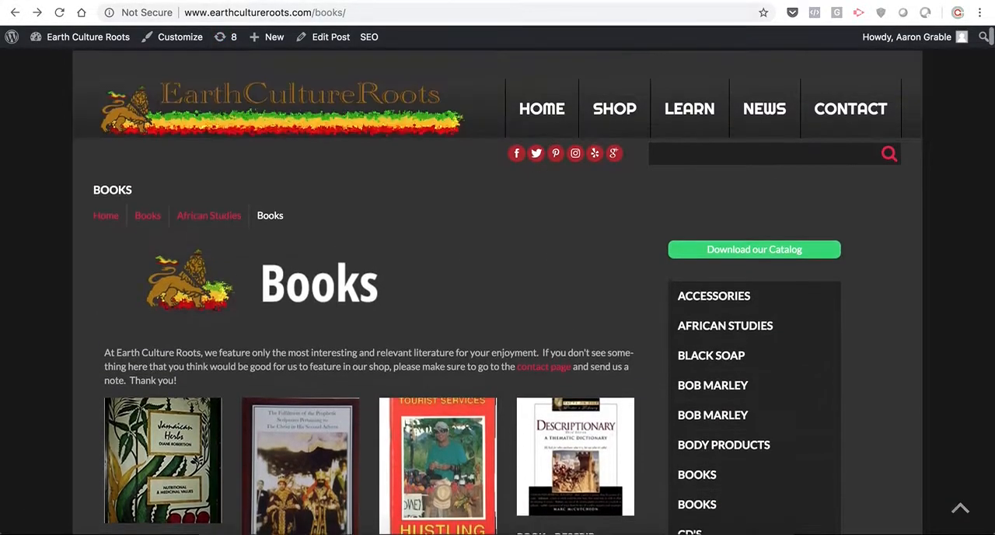
pyautogui.click(14, 14)
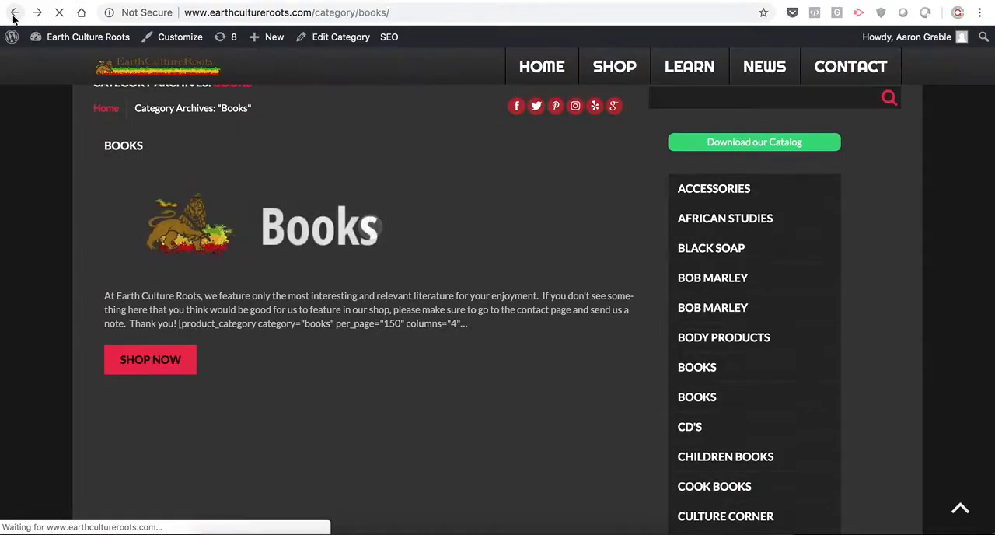
# - Open the Accessories category's shop page and look through its product subcategories
pyautogui.click(710, 196)
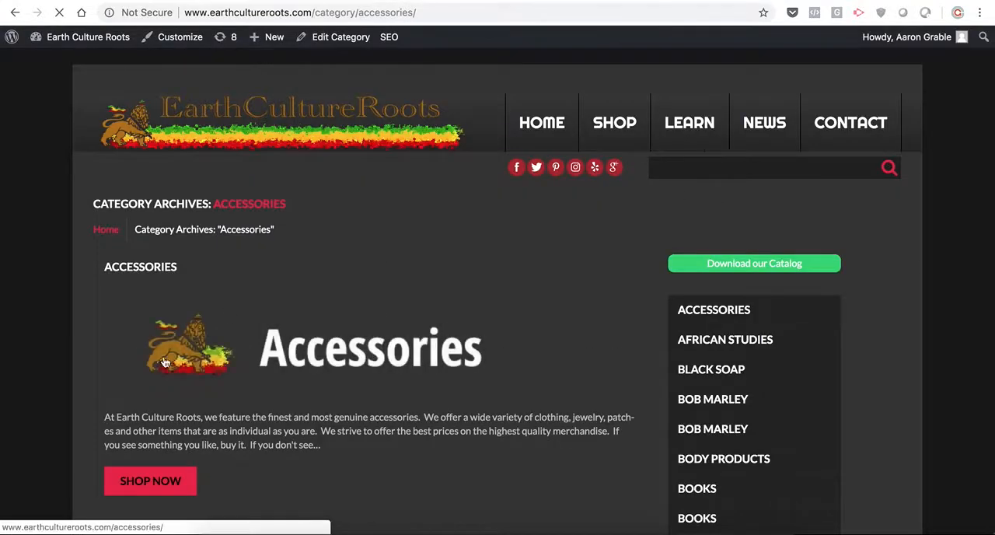
pyautogui.click(149, 482)
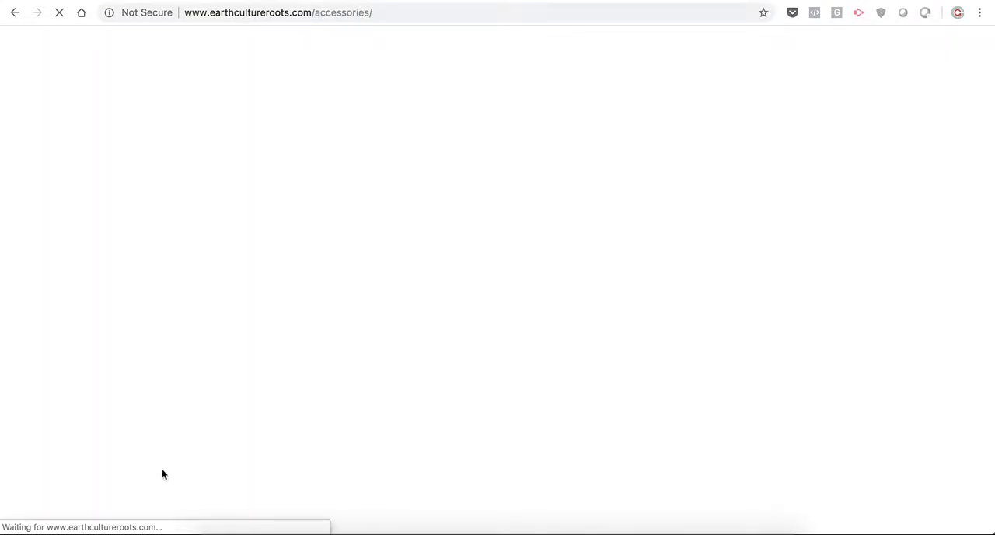
pyautogui.scroll(-5, 514, 428)
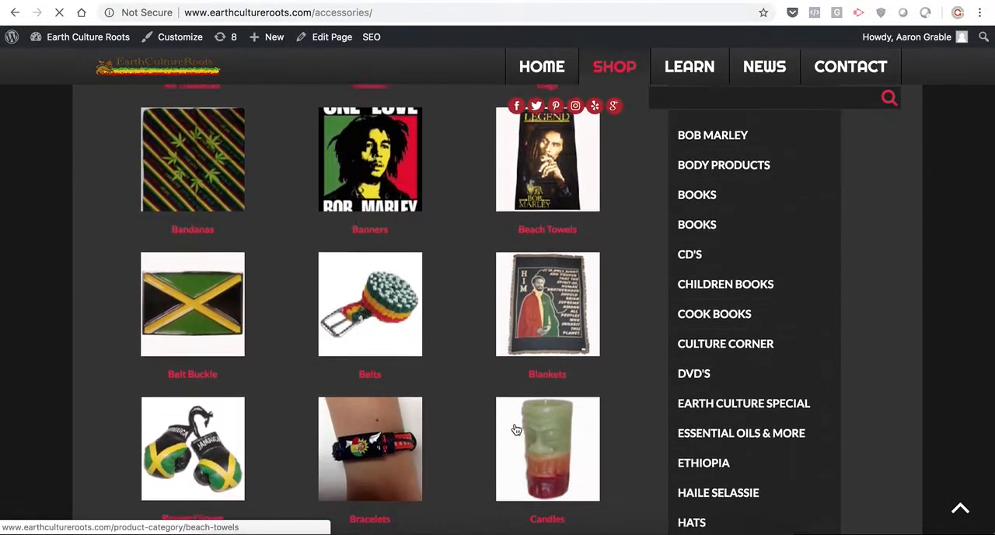
pyautogui.scroll(-2, 513, 428)
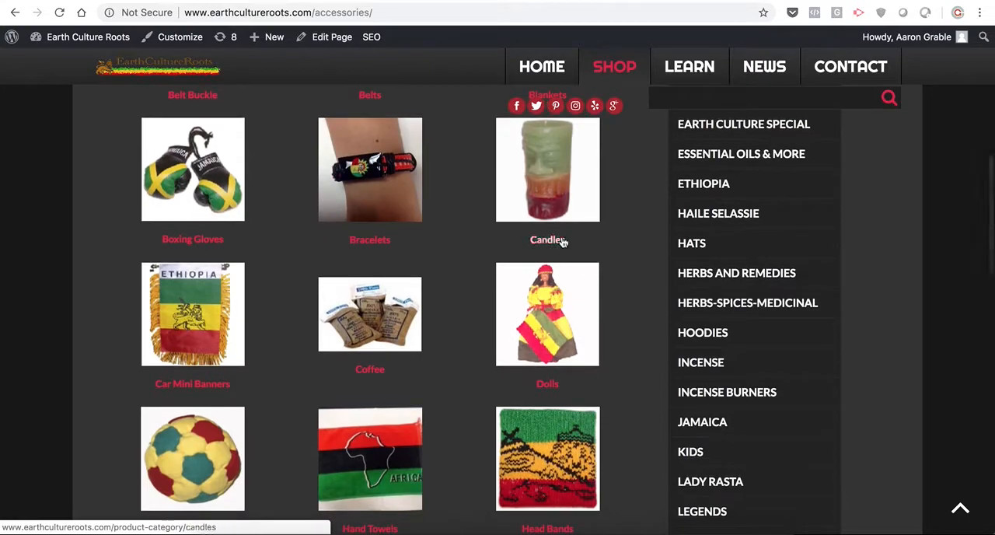
# - View the Candles and Boxing Gloves product categories from the Accessories page and select the Boxing Gloves page address
pyautogui.click(559, 242)
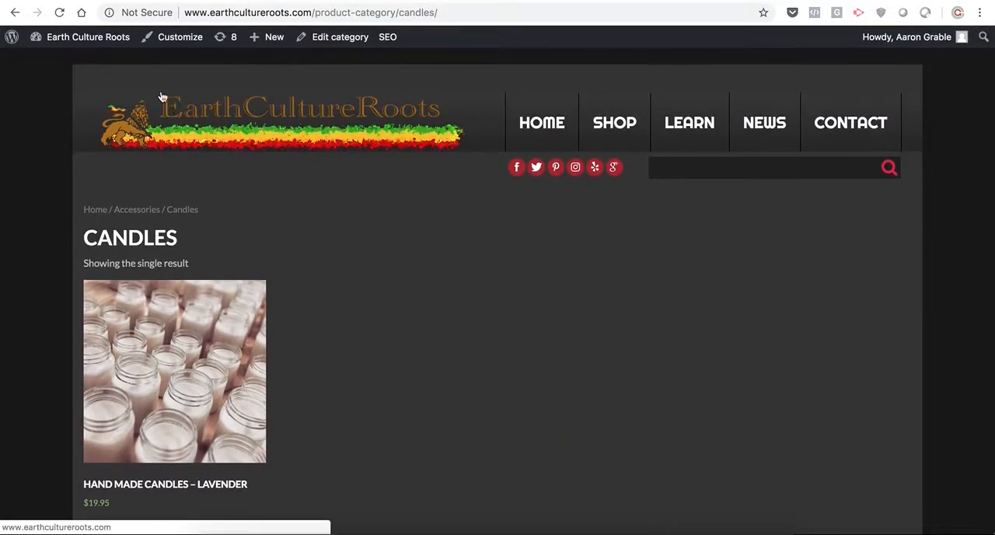
pyautogui.click(14, 14)
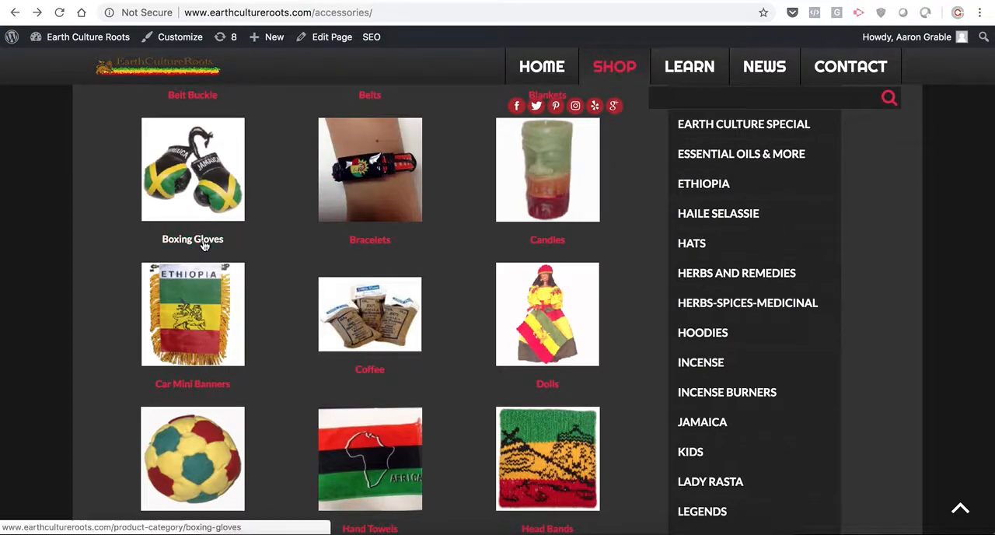
pyautogui.click(204, 245)
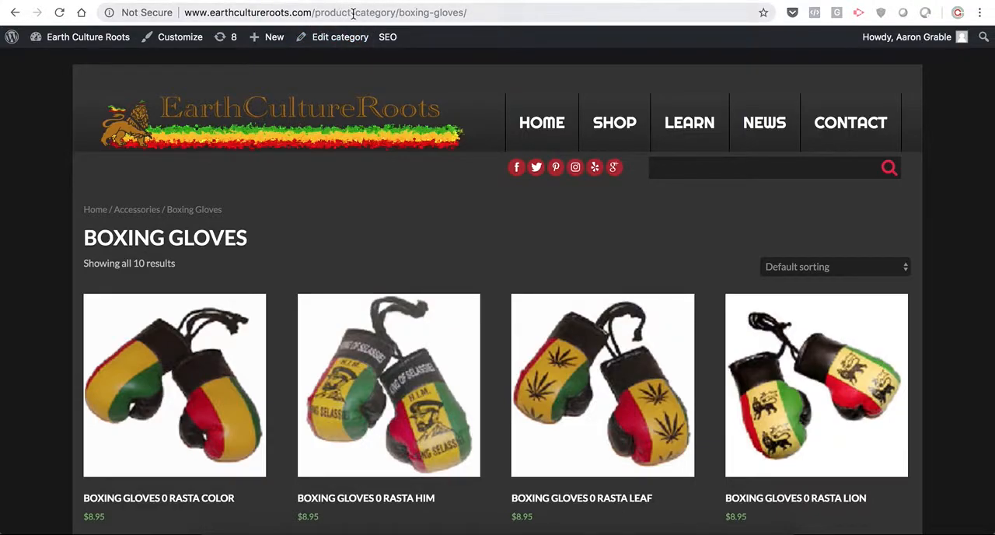
pyautogui.click(480, 14)
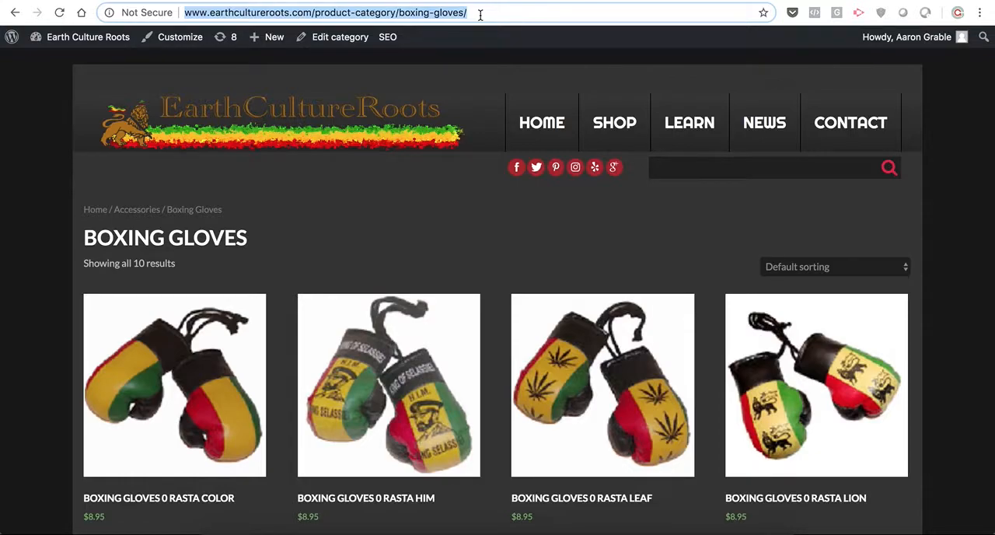
# - Go to the site's WordPress dashboard and return to the store's home page
pyautogui.moveTo(88, 37)
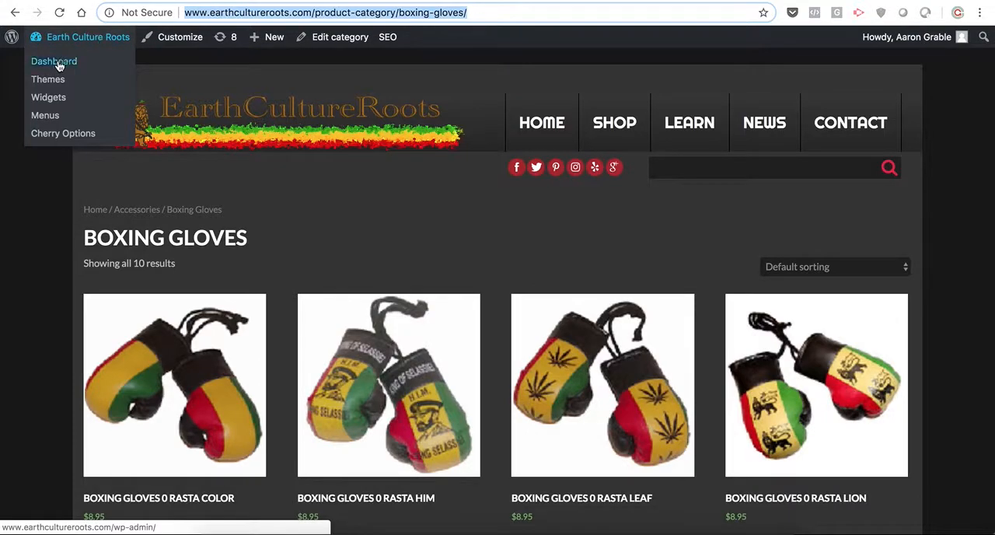
pyautogui.click(58, 66)
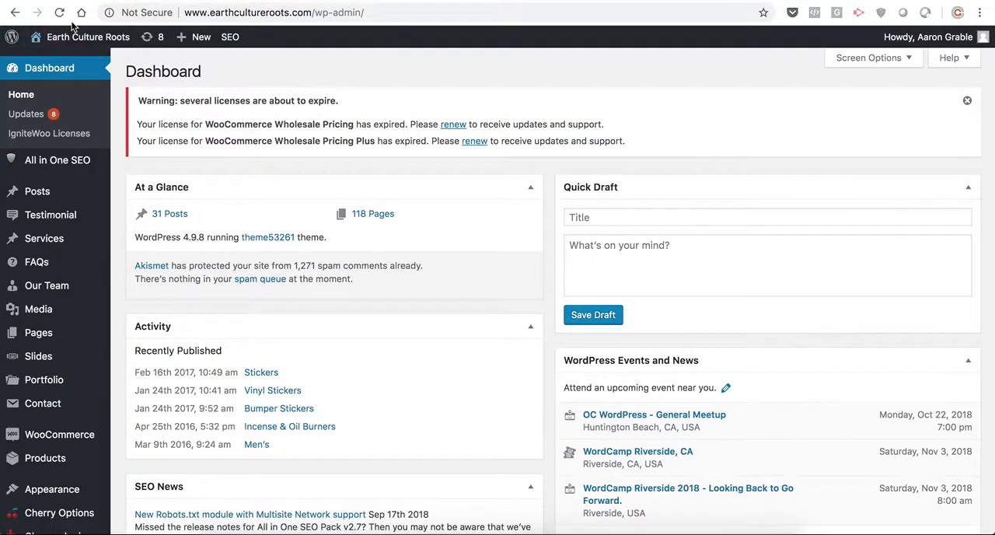
pyautogui.moveTo(74, 32)
pyautogui.click(58, 61)
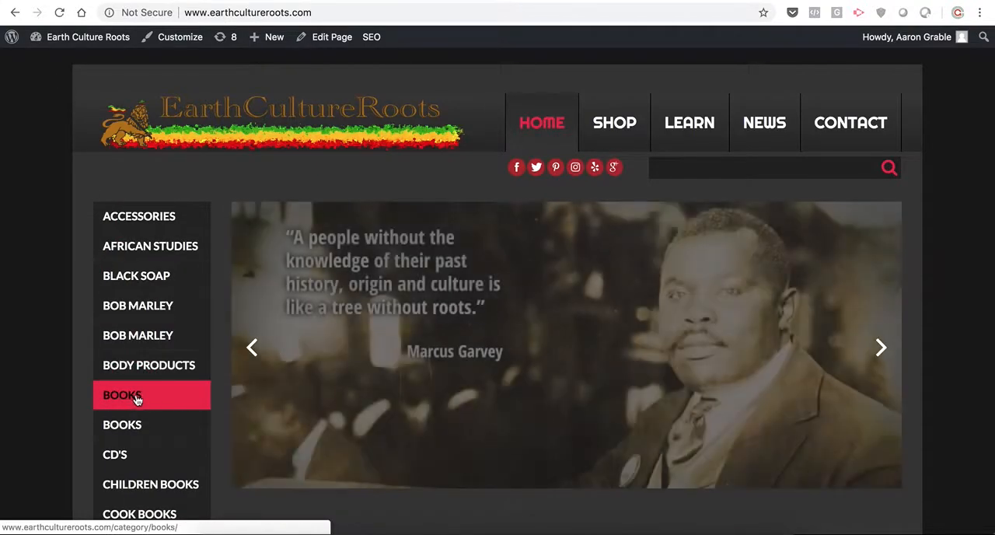
# - Open the Books post for editing from its shop page and examine the text and product shortcode
pyautogui.click(136, 398)
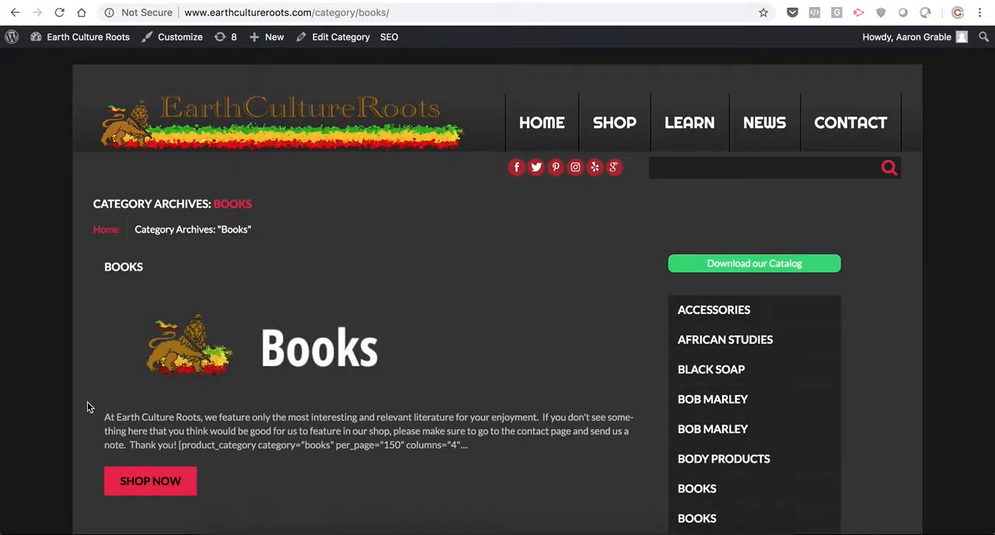
pyautogui.scroll(-3, 88, 402)
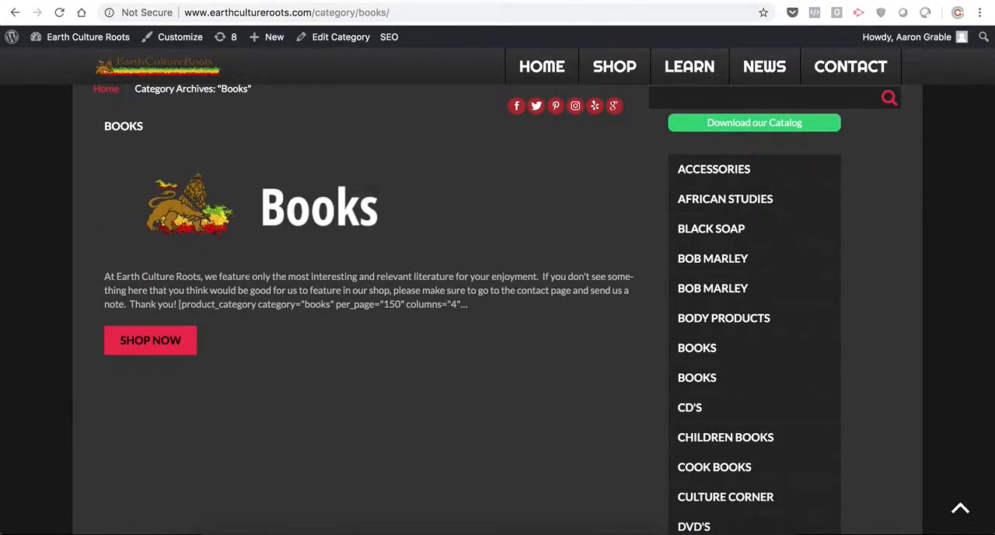
pyautogui.click(159, 349)
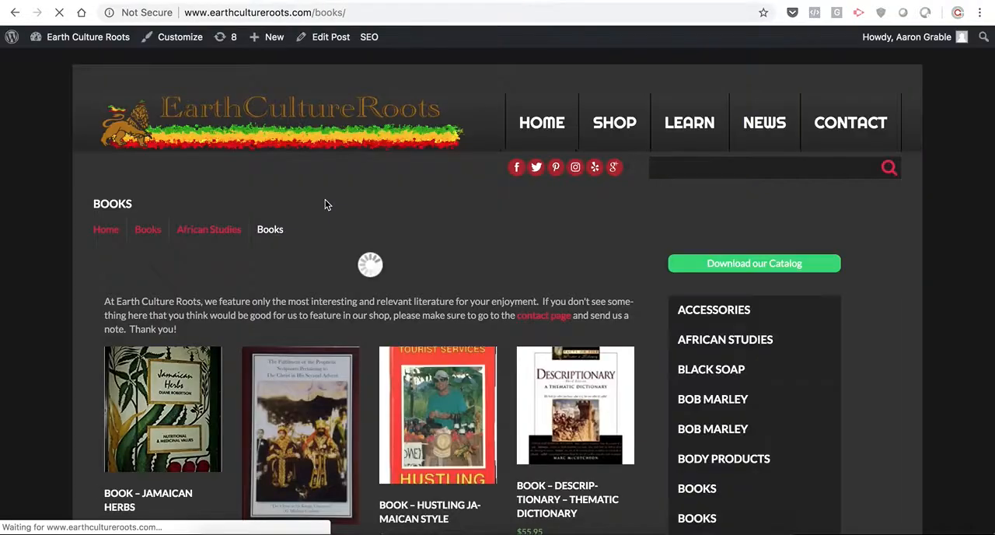
pyautogui.click(323, 38)
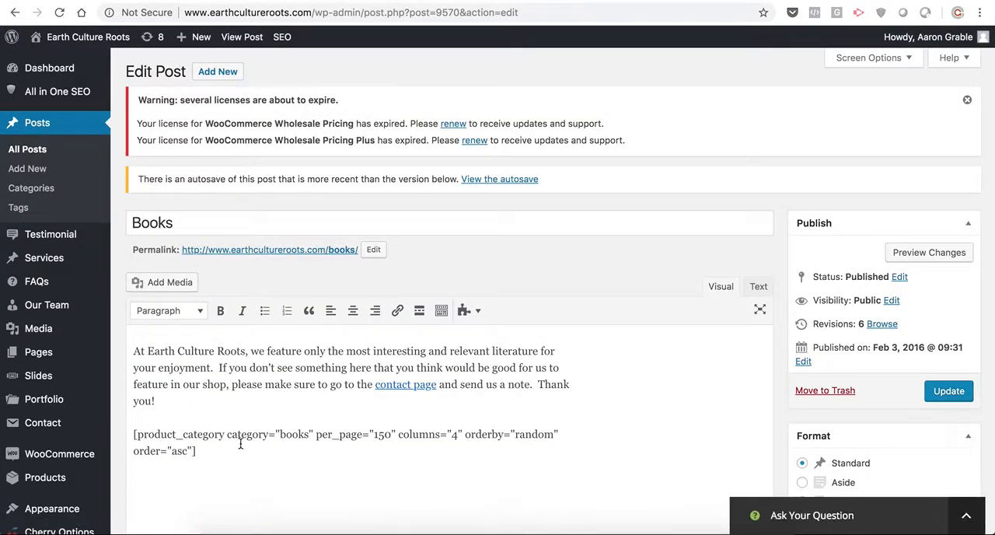
pyautogui.scroll(-5, 245, 440)
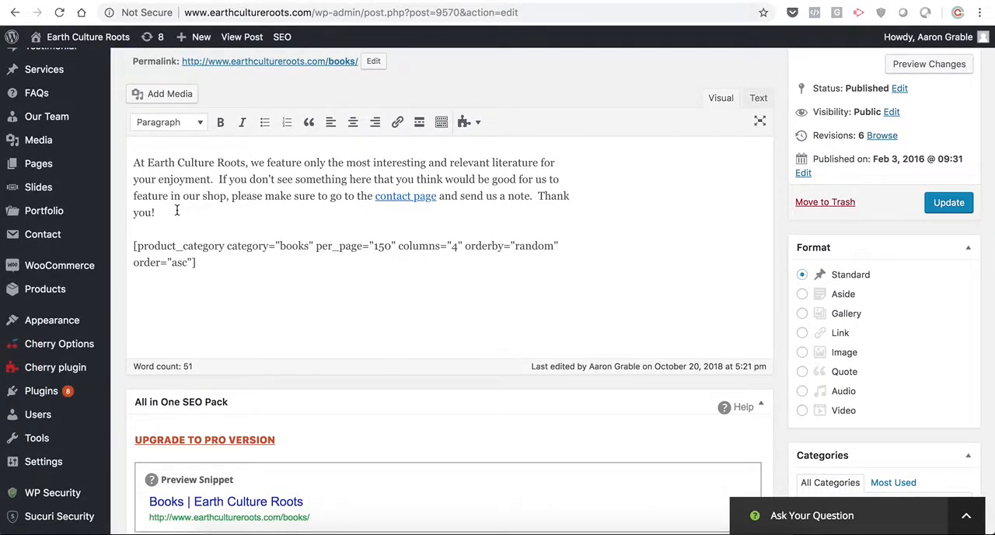
# - Return to the store's home page and open the DVD's post for editing from its shop page
pyautogui.click(15, 13)
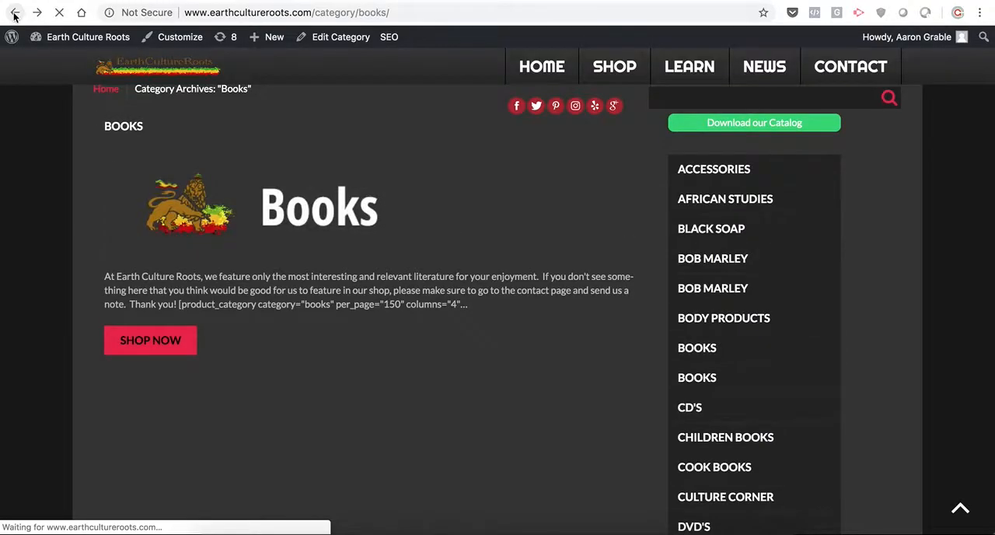
pyautogui.moveTo(12, 37)
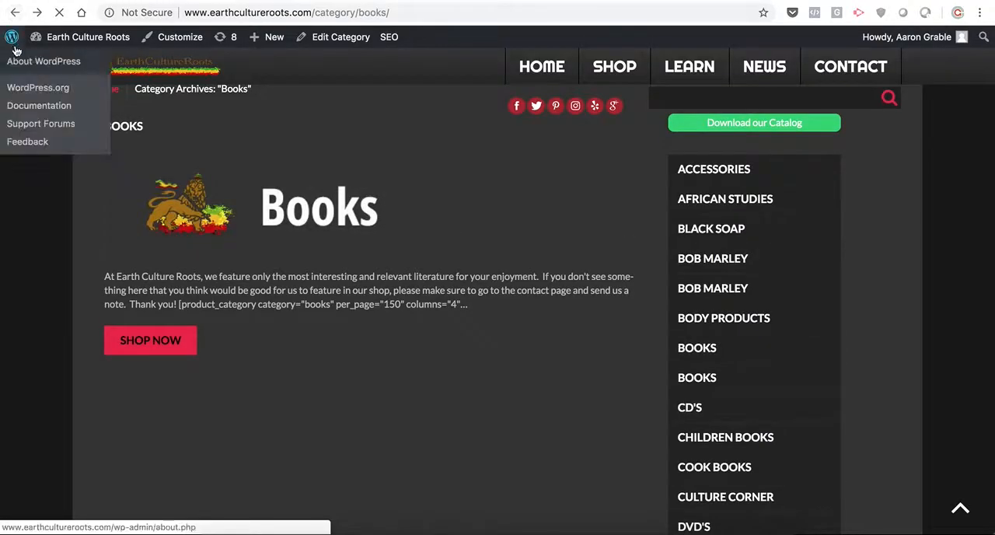
pyautogui.click(14, 12)
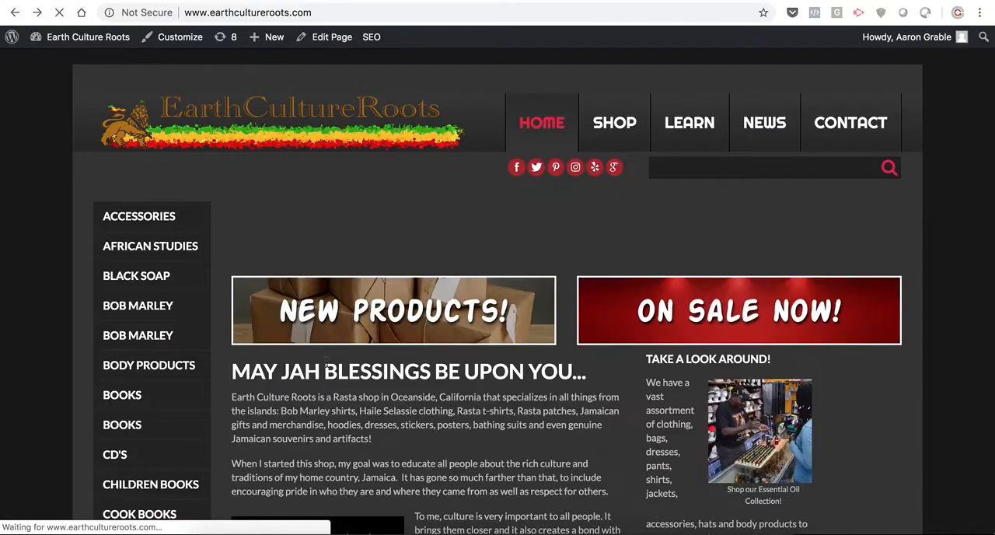
pyautogui.scroll(-3, 158, 425)
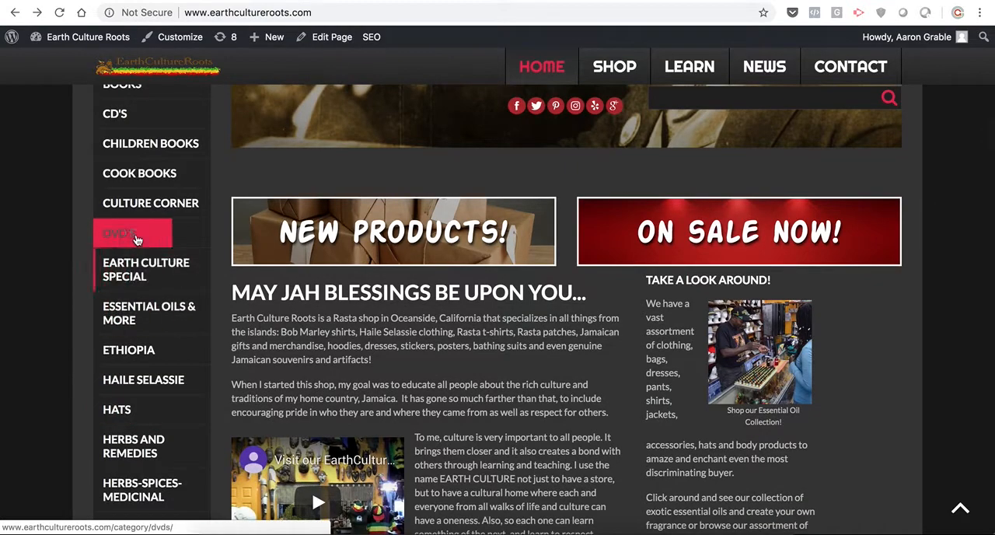
pyautogui.click(136, 239)
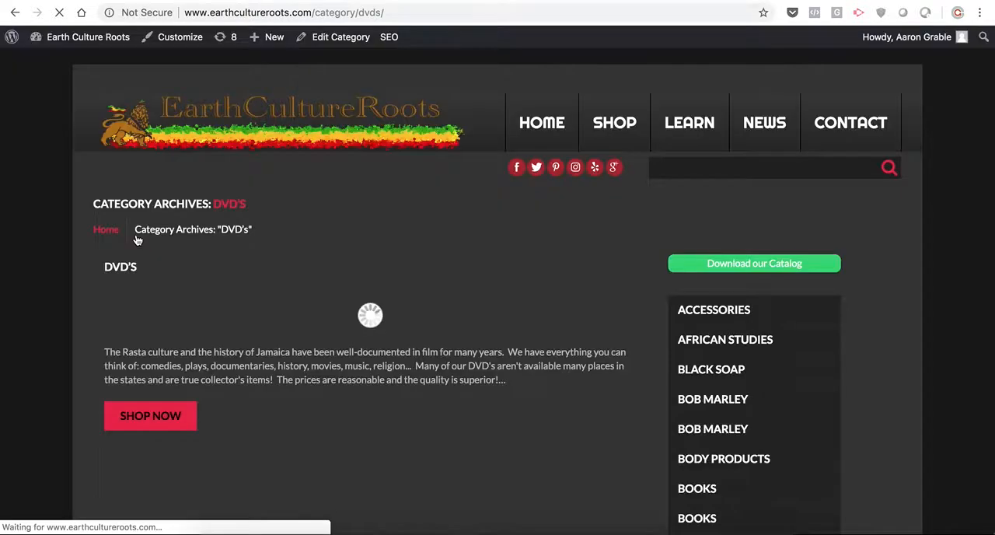
pyautogui.click(163, 488)
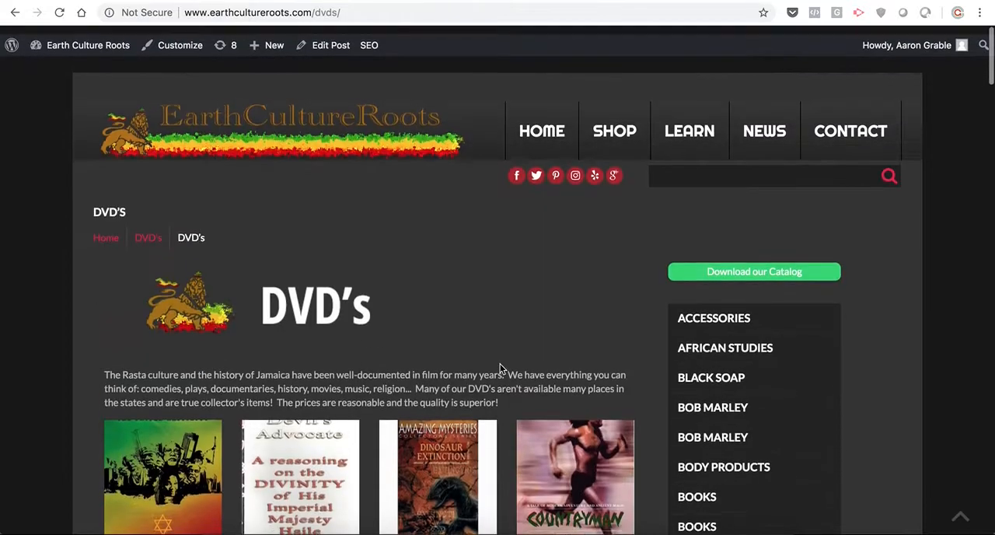
pyautogui.click(330, 38)
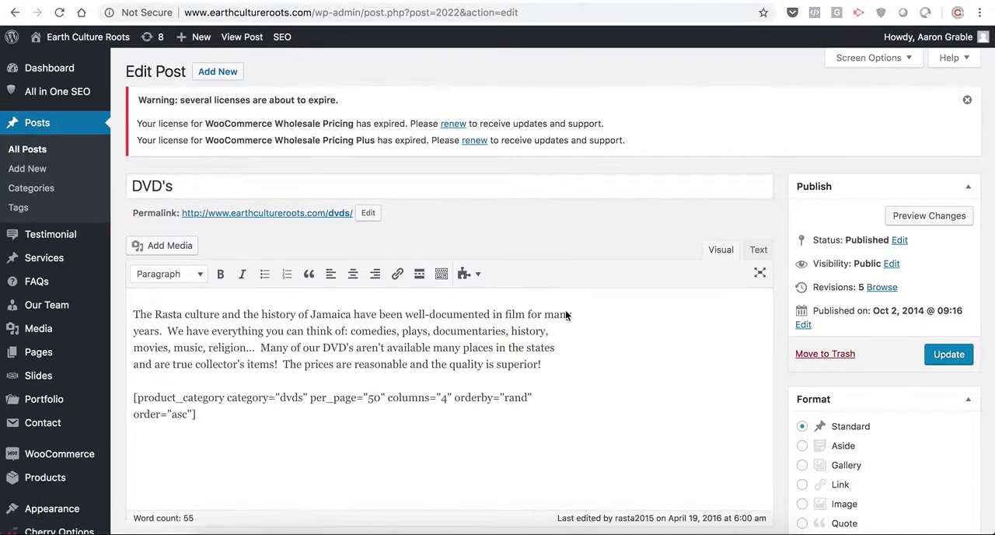
# - Add the line "Choose a category:" below the DVD's description, followed by an empty paragraph above the product shortcode
pyautogui.click(552, 363)
pyautogui.press('Return')
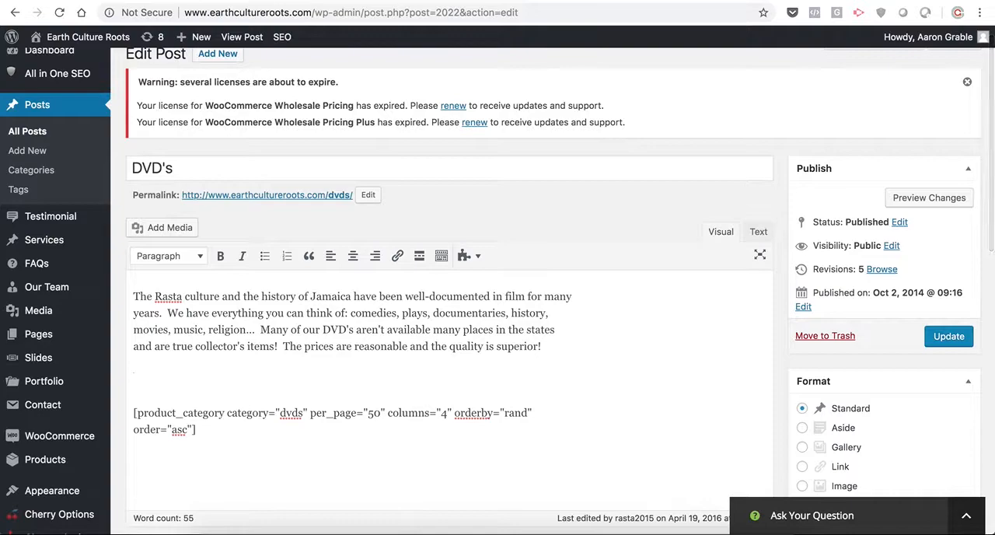
pyautogui.write('Choose a ')
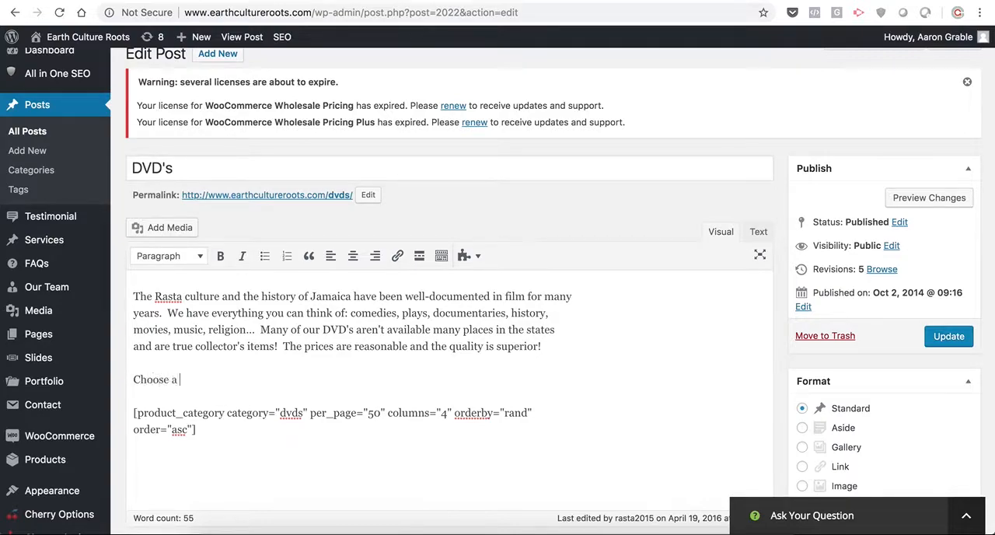
pyautogui.write('category:')
pyautogui.press('Return')
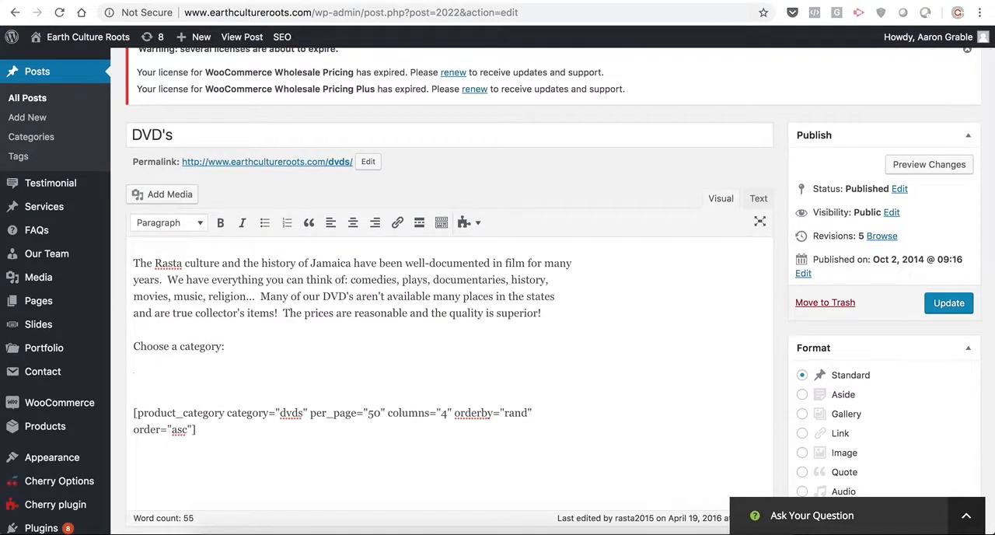
# - Search the media library for "marley" and insert the image BOB-MARLEY_Legend_DVD.jpg below the "Choose a category:" line
pyautogui.scroll(-3, 497, 291)
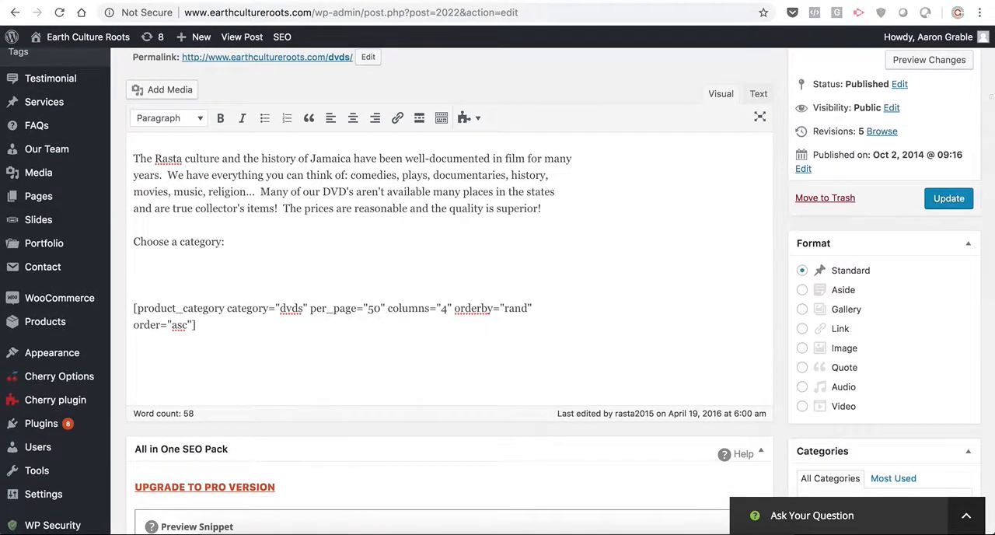
pyautogui.scroll(1, 449, 291)
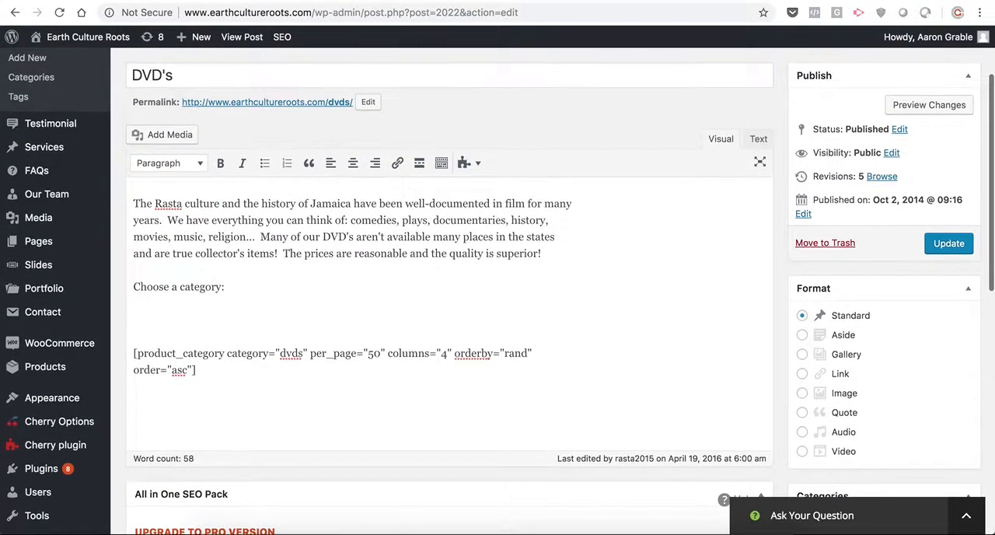
pyautogui.click(165, 133)
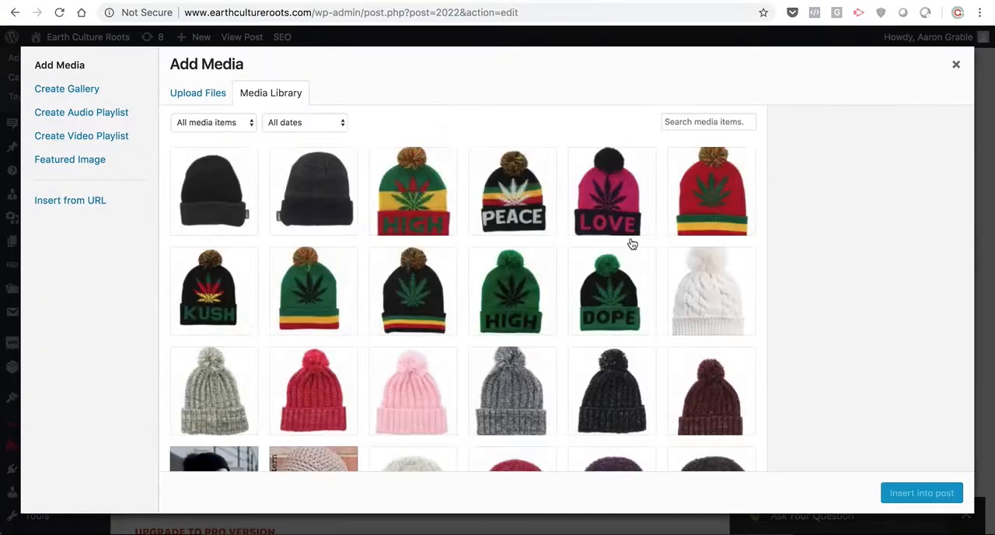
pyautogui.click(697, 122)
pyautogui.write('marley')
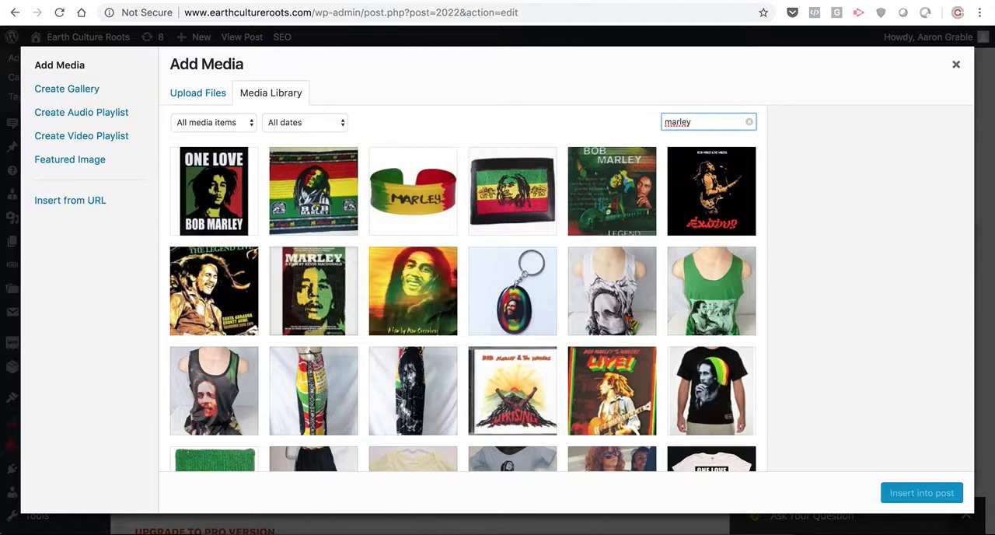
pyautogui.click(721, 200)
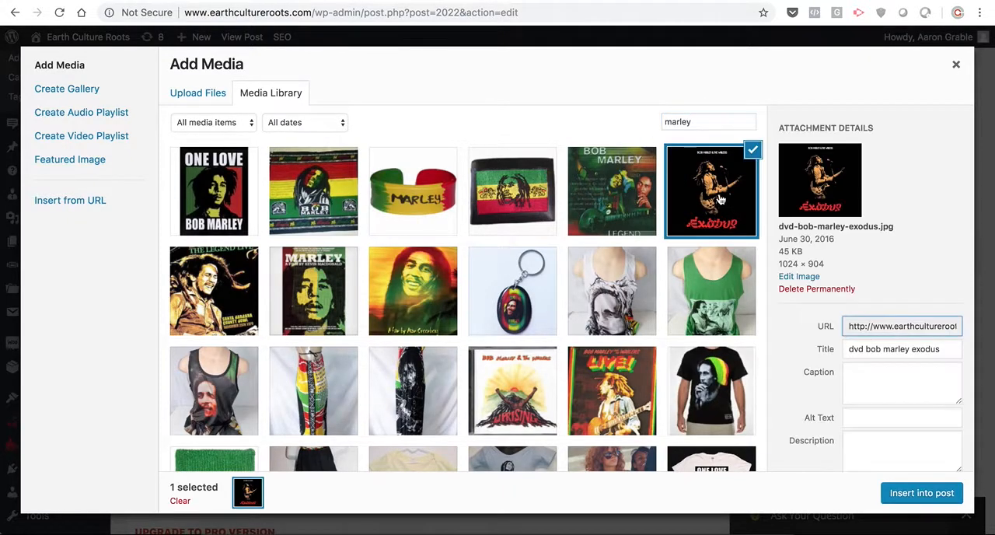
pyautogui.click(625, 196)
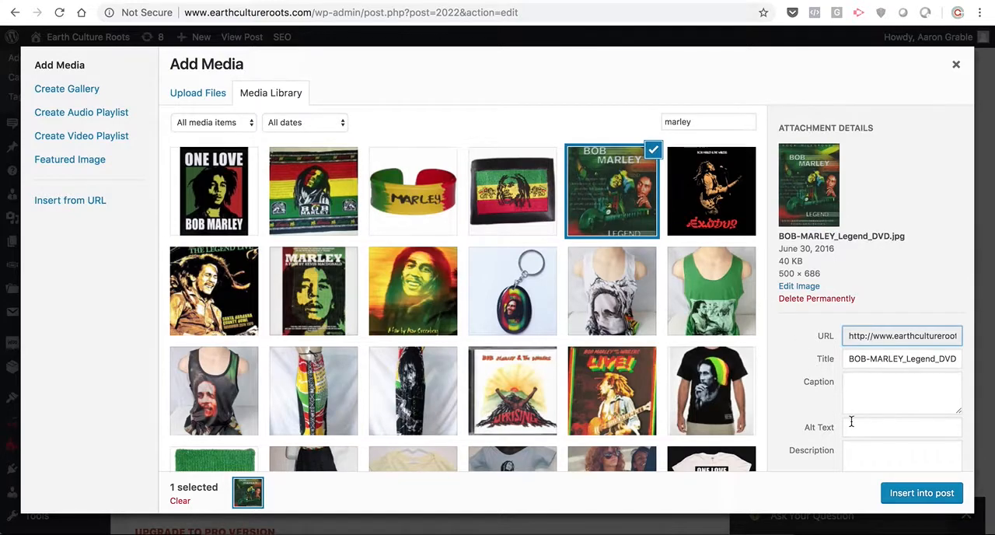
pyautogui.scroll(-3, 851, 420)
pyautogui.click(925, 494)
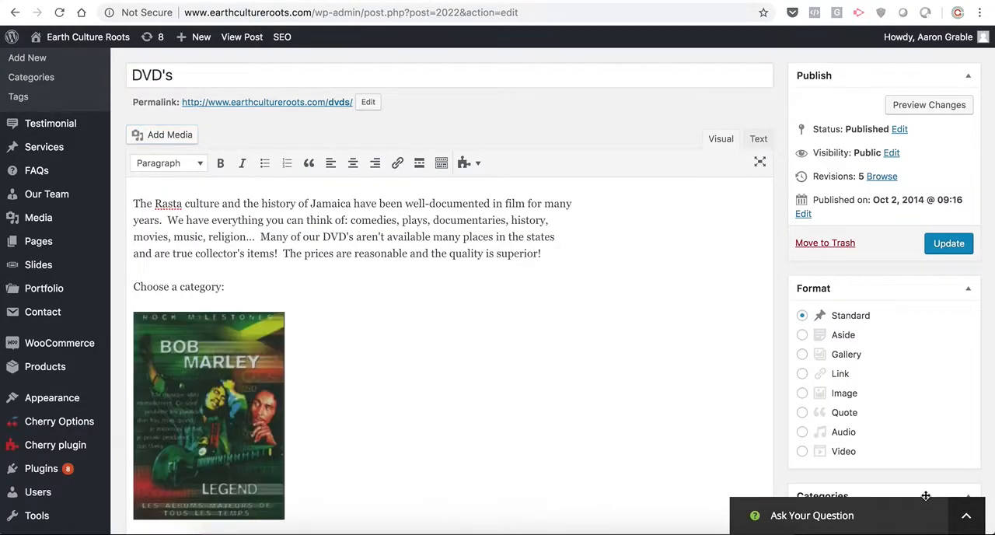
# - Set the inserted DVD cover image to Thumbnail size (150 × 150) and give it the caption "Bob Marley"
pyautogui.scroll(-3, 728, 413)
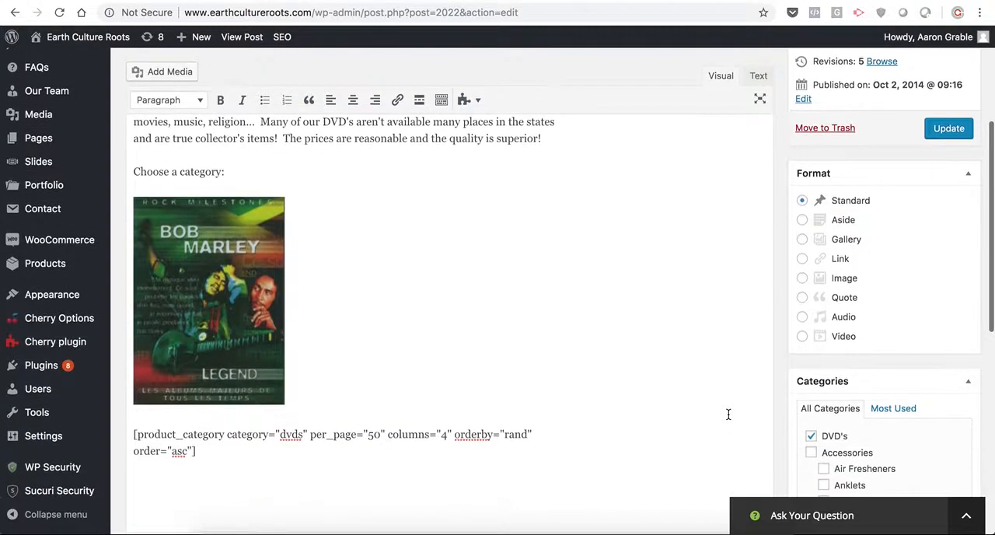
pyautogui.click(222, 285)
pyautogui.click(242, 176)
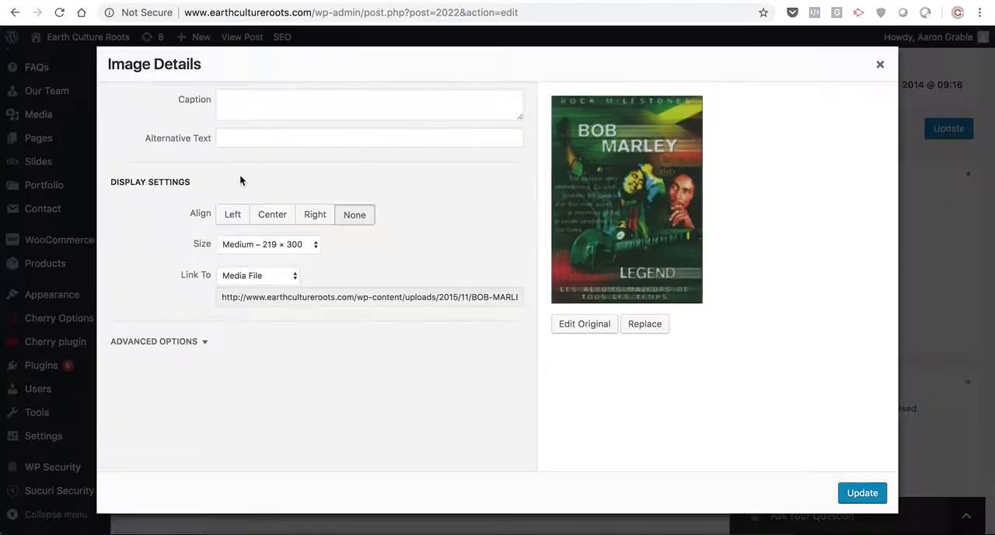
pyautogui.click(300, 246)
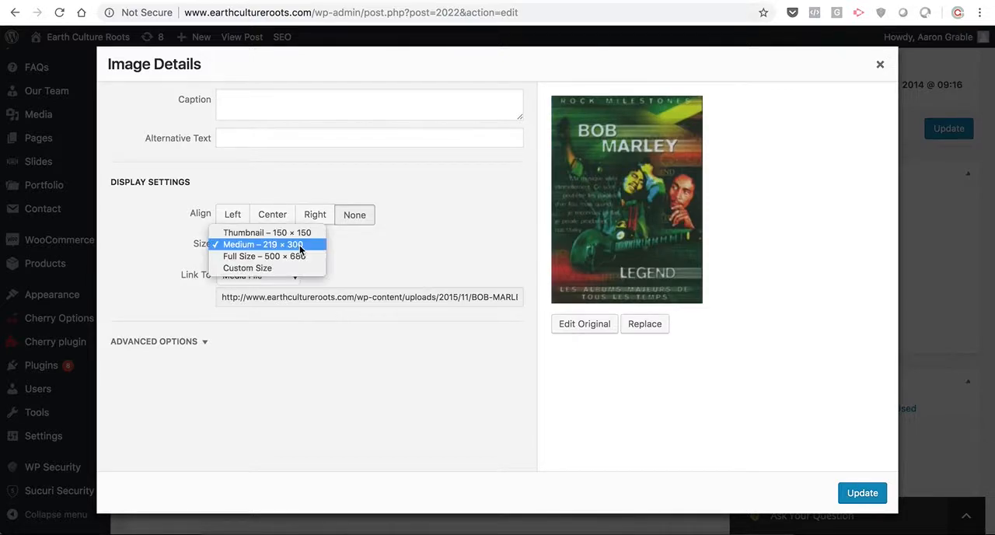
pyautogui.click(282, 233)
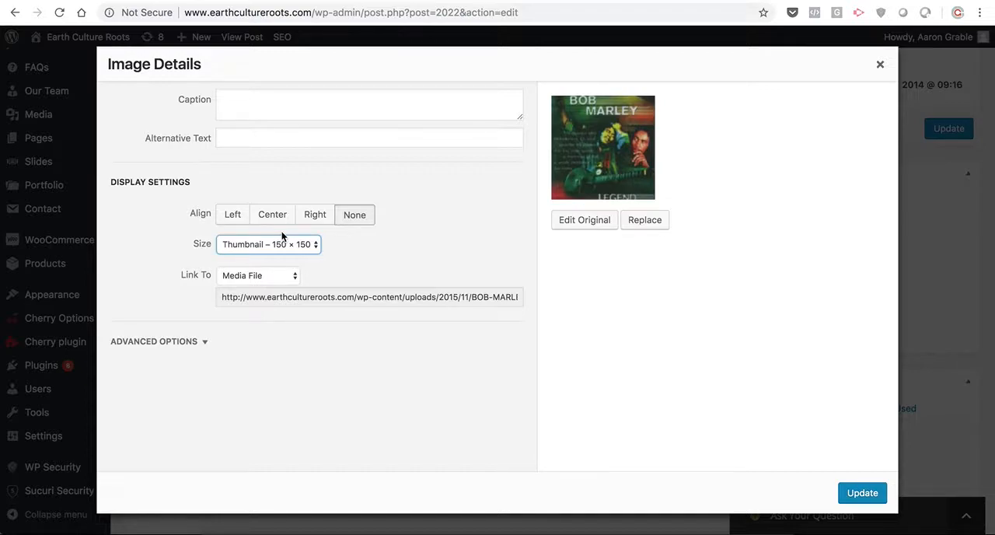
pyautogui.click(297, 103)
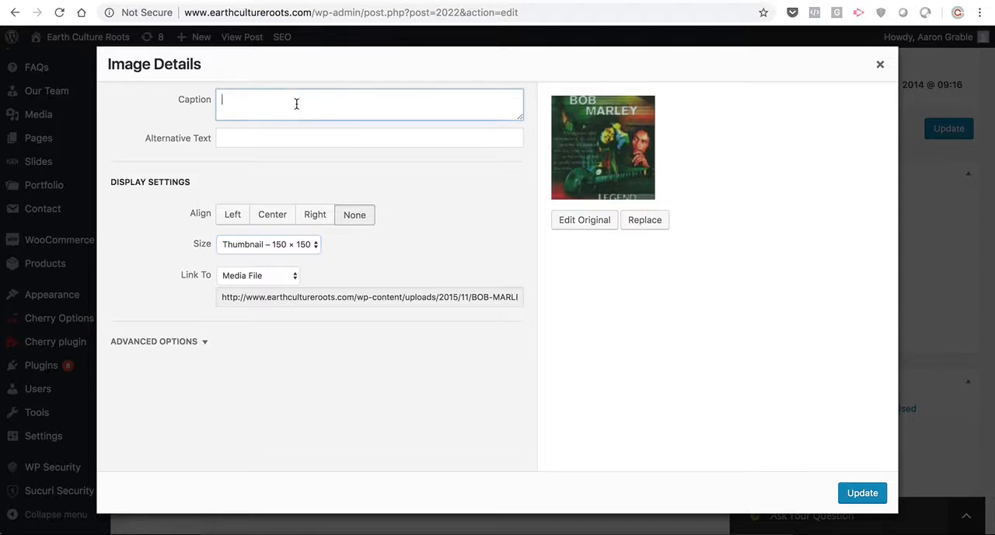
pyautogui.write('Bob Marley')
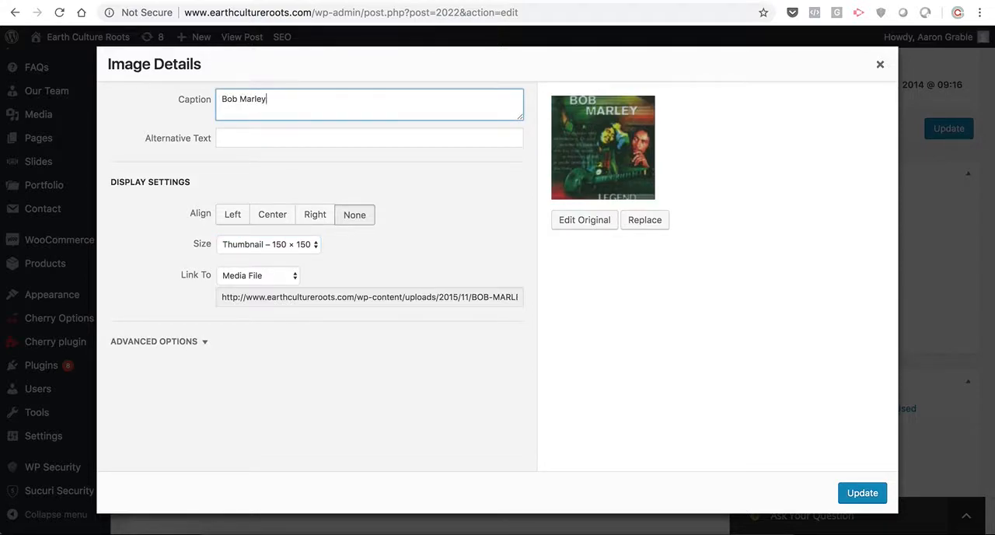
pyautogui.click(859, 492)
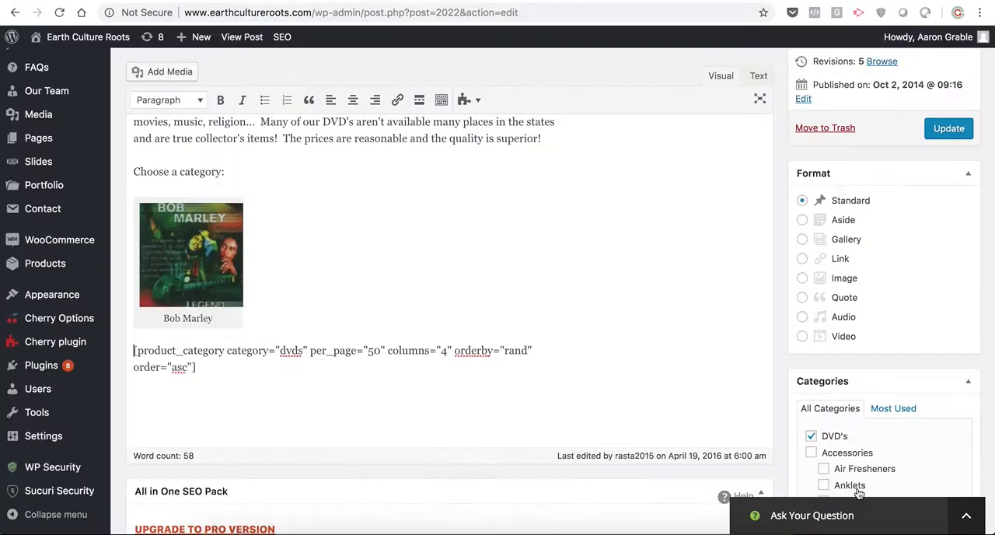
# - Open the details of the Bob Marley image for editing and select its whole link address
pyautogui.click(193, 283)
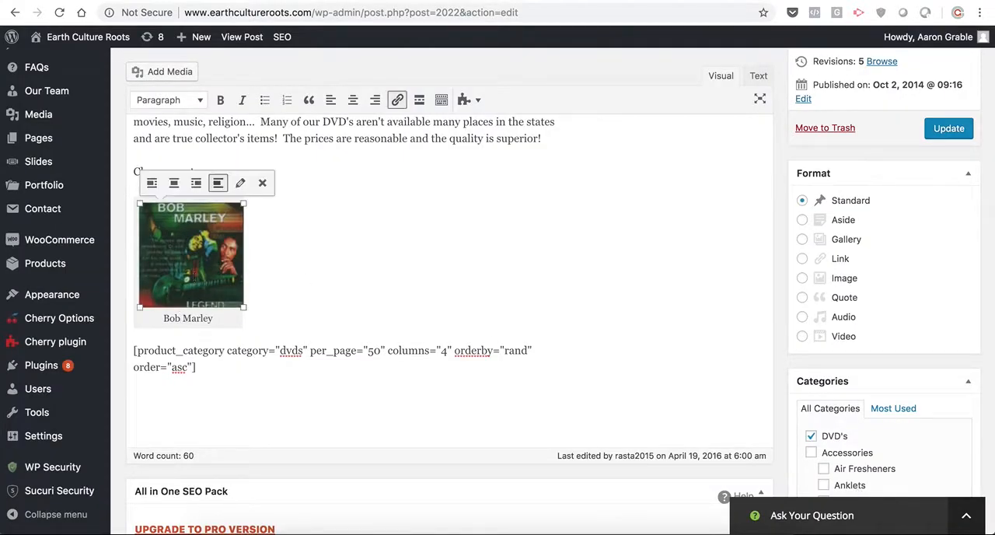
pyautogui.click(241, 183)
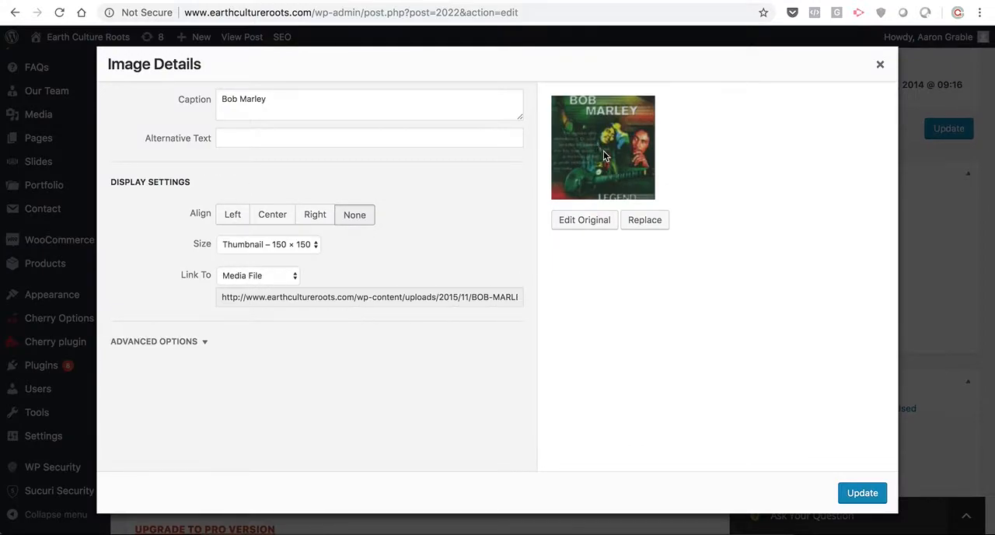
pyautogui.click(417, 296)
pyautogui.press('super+a')
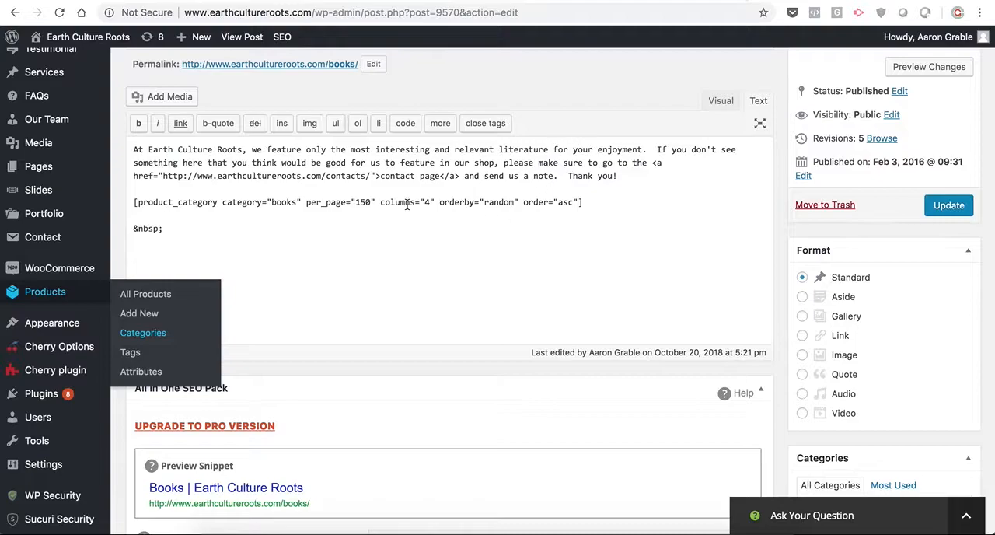
# - Visit the store from the Books post, open the Air Fresheners category through the Accessories shop page, and copy its web address
pyautogui.scroll(1, 397, 207)
pyautogui.scroll(5, 396, 205)
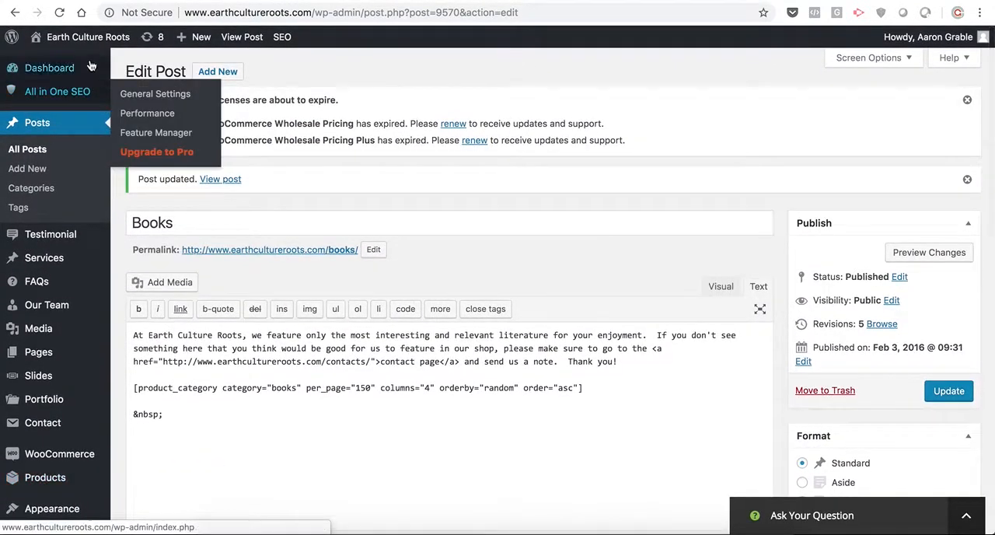
pyautogui.moveTo(81, 41)
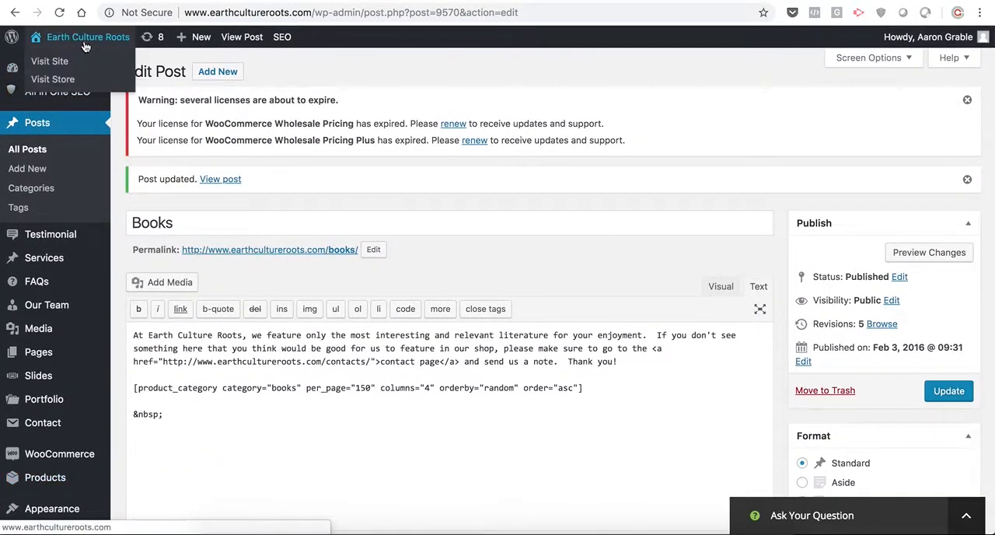
pyautogui.click(61, 60)
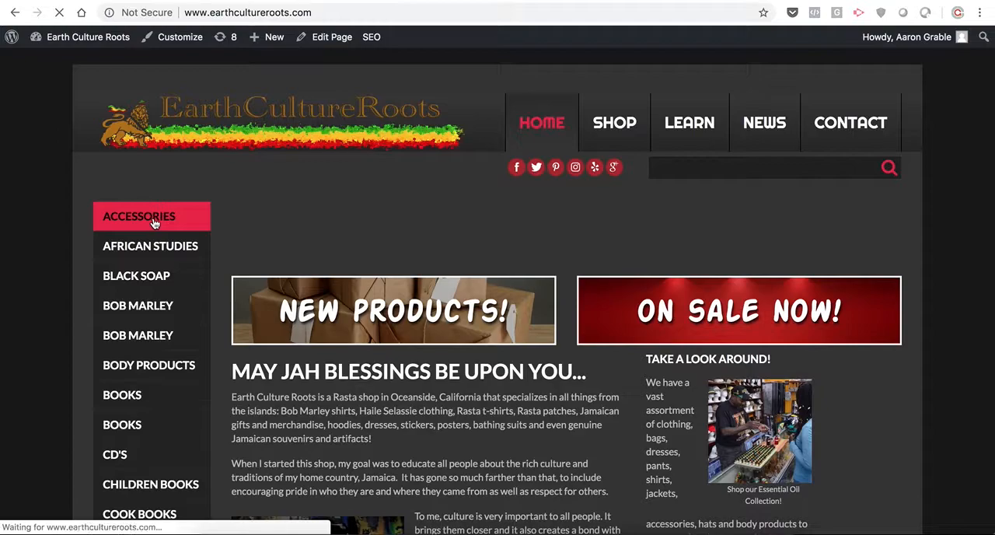
pyautogui.click(154, 223)
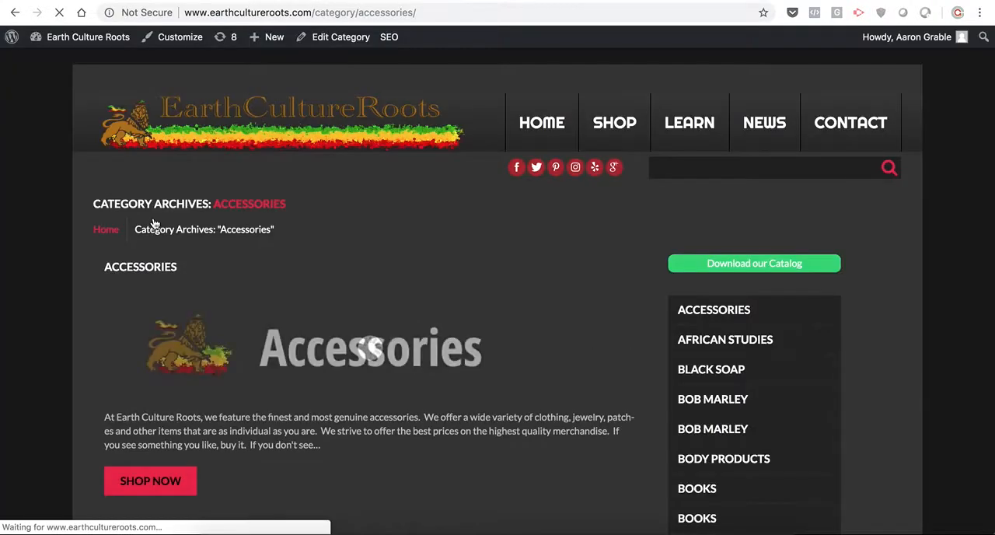
pyautogui.click(140, 490)
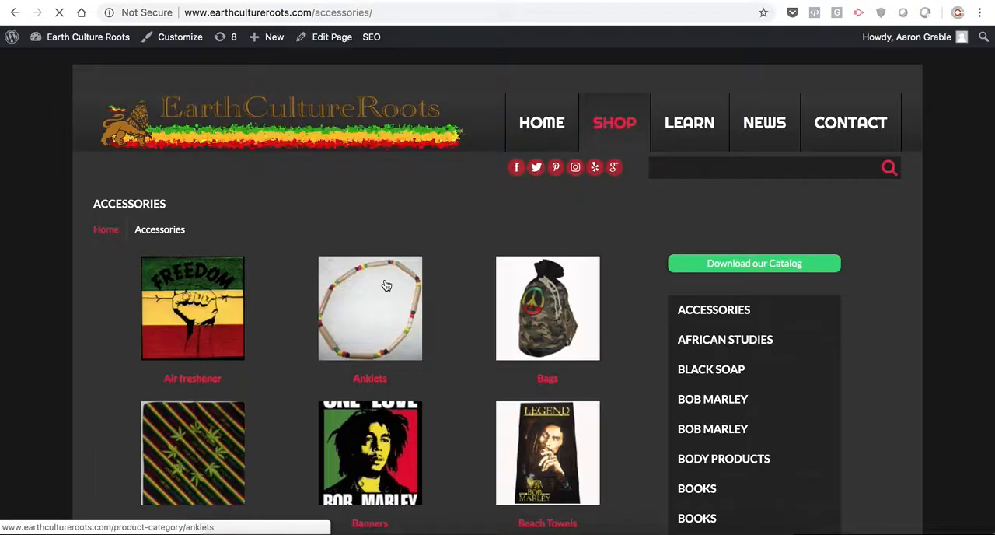
pyautogui.click(192, 296)
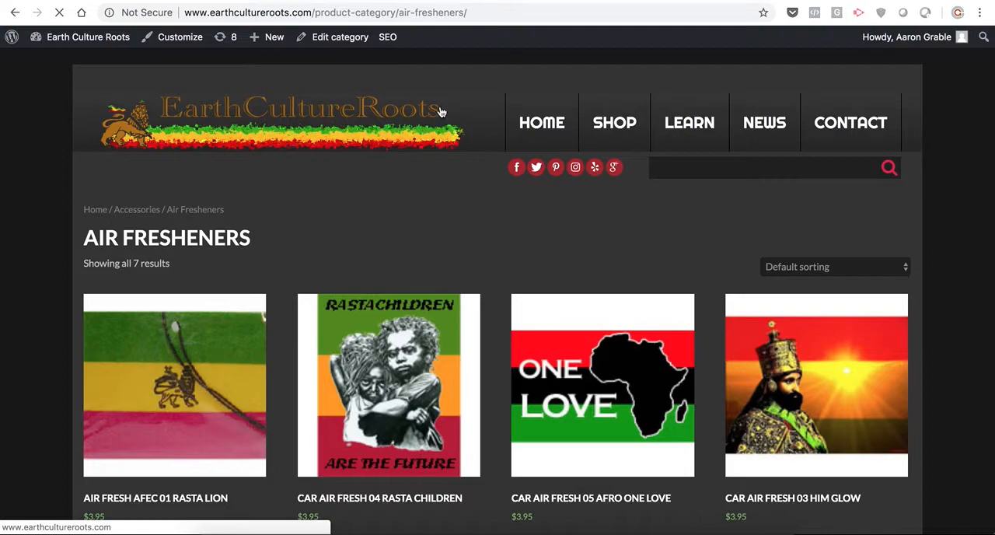
pyautogui.click(484, 12)
pyautogui.press('super+c')
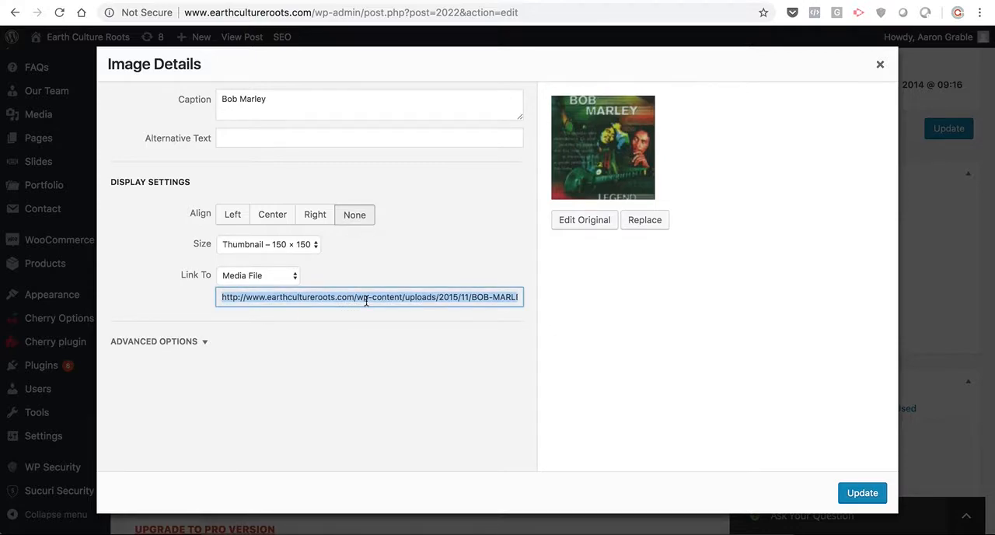
pyautogui.click(260, 276)
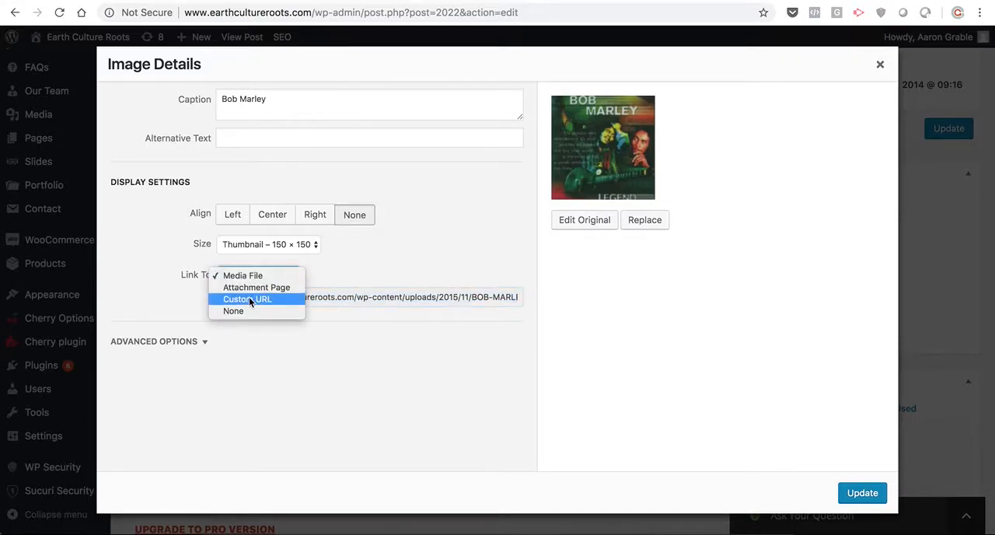
pyautogui.click(249, 298)
pyautogui.press('super+v')
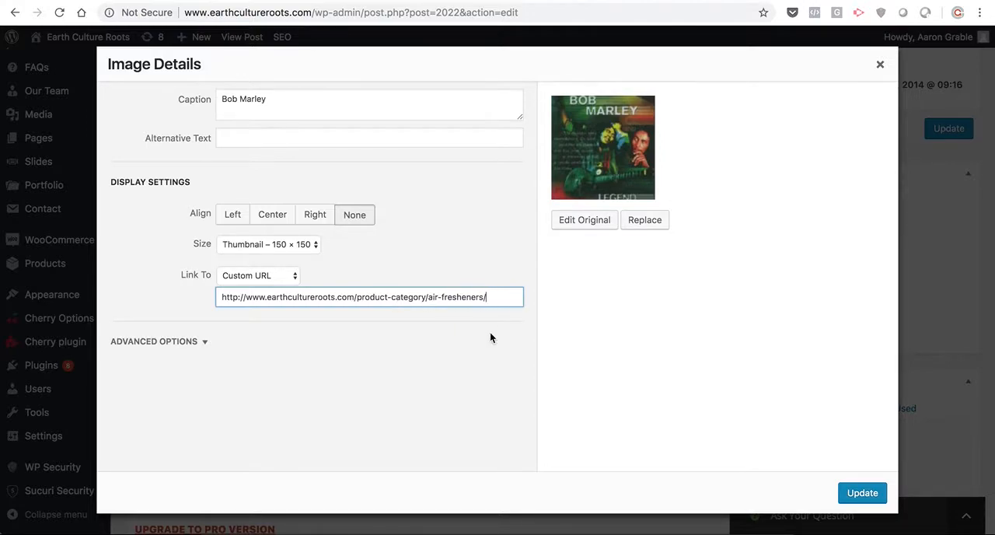
# - Find the Bob Marley subcategory under DVD's in the product categories list and copy its slug, bob-marley
pyautogui.click(867, 1)
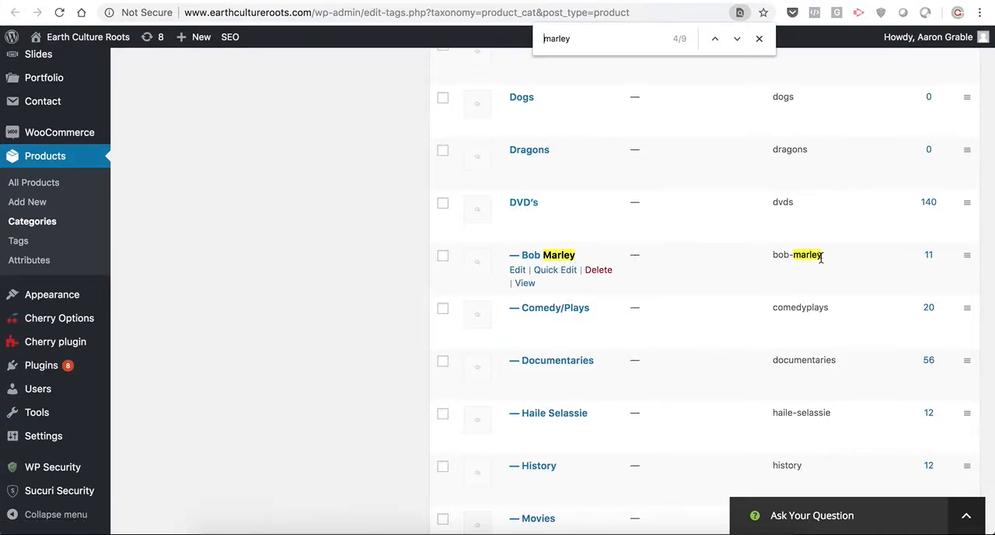
pyautogui.moveTo(821, 256); pyautogui.dragTo(773, 254)
pyautogui.press('super+c')
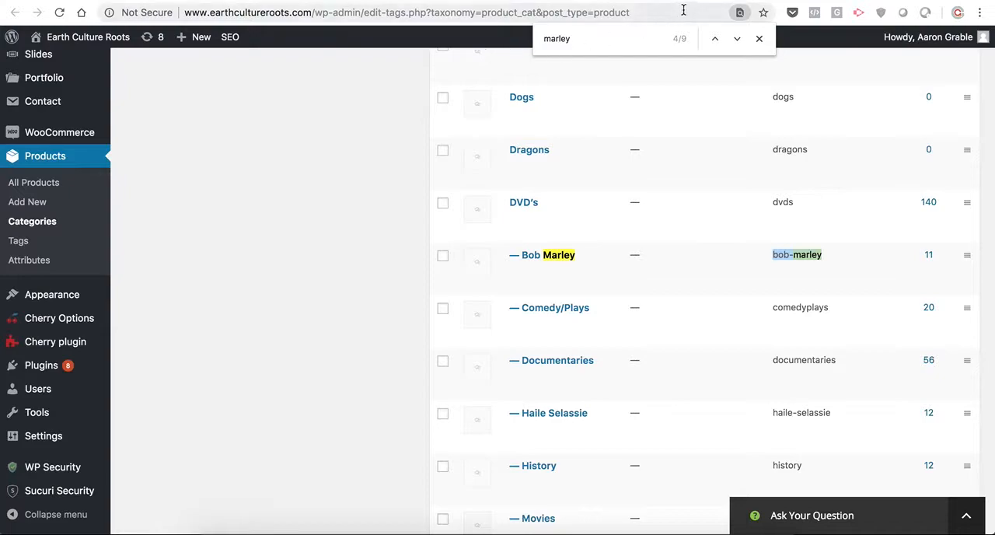
pyautogui.hotkey('ctrl', 'Tab')
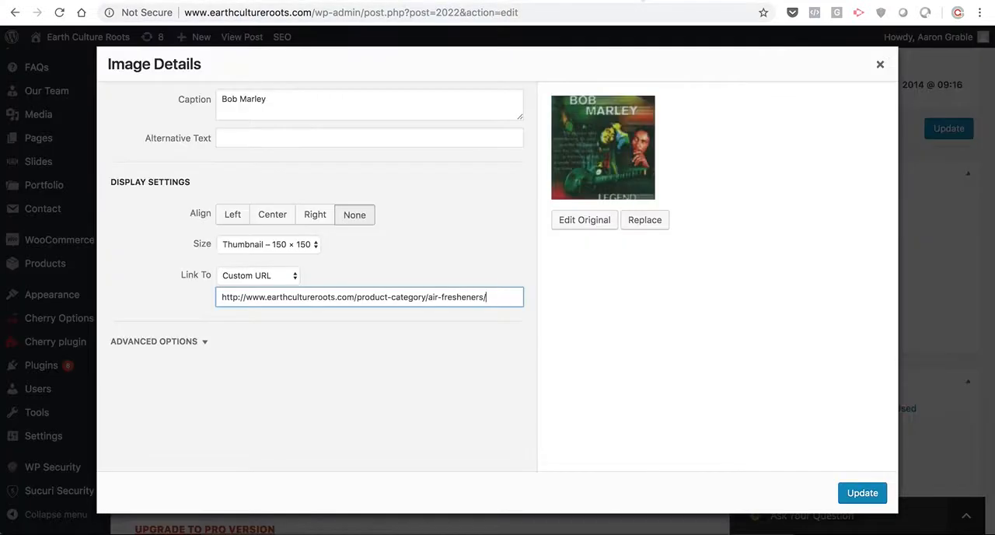
# - Replace "air-fresheners" in the image's custom URL with "bob-marley" and apply the image details
pyautogui.moveTo(483, 296); pyautogui.dragTo(427, 297)
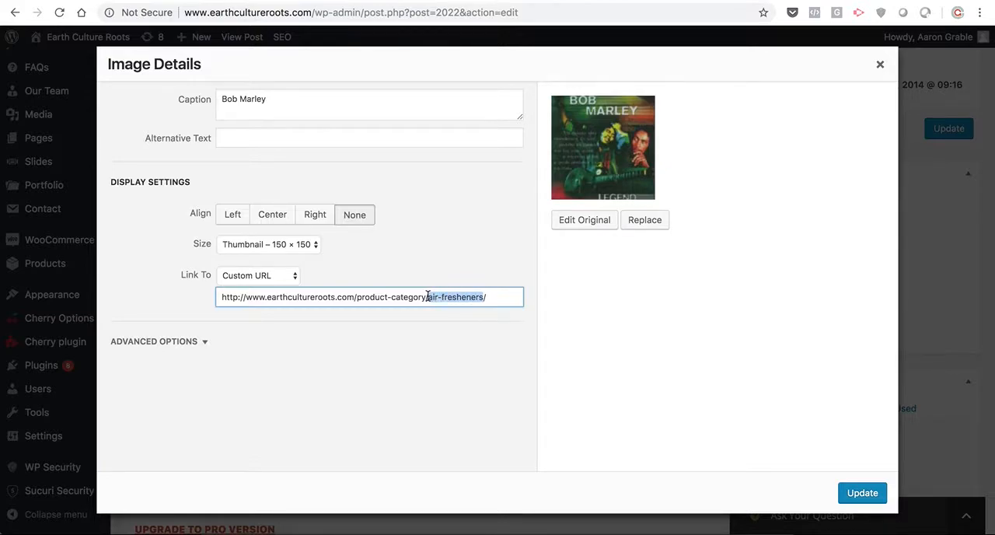
pyautogui.press('super+v')
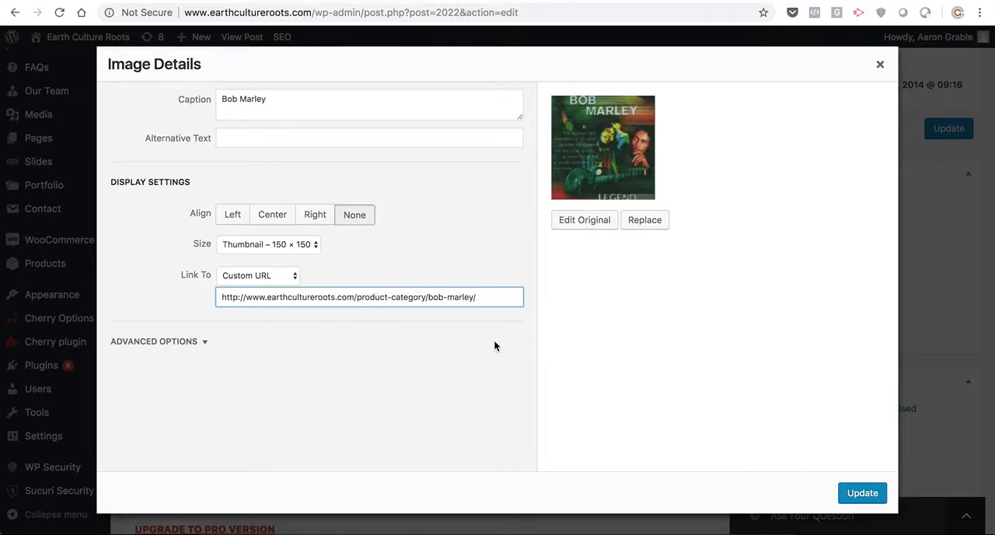
pyautogui.click(870, 491)
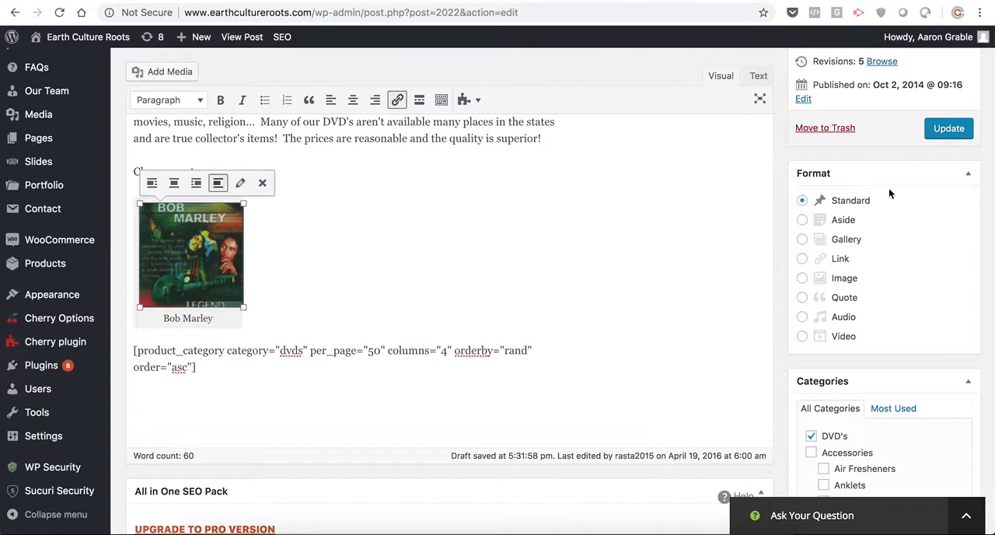
# - Update the DVD's post and view the published page down to the Bob Marley category image
pyautogui.click(956, 132)
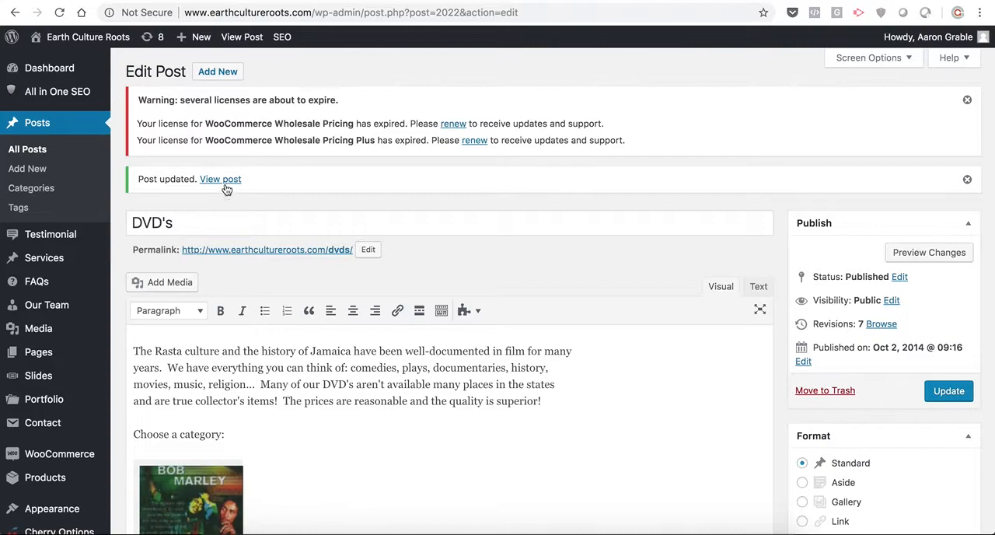
pyautogui.click(223, 184)
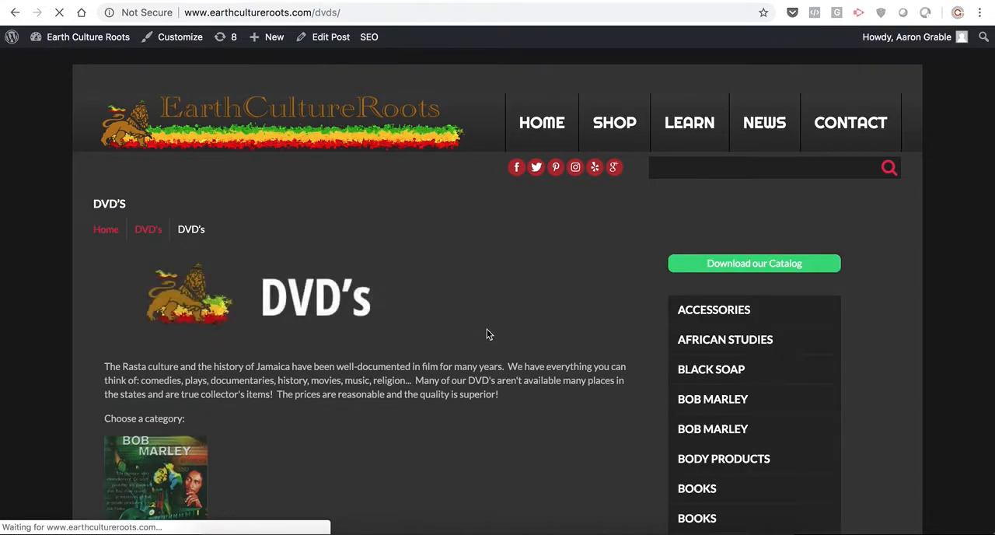
pyautogui.scroll(-5, 488, 334)
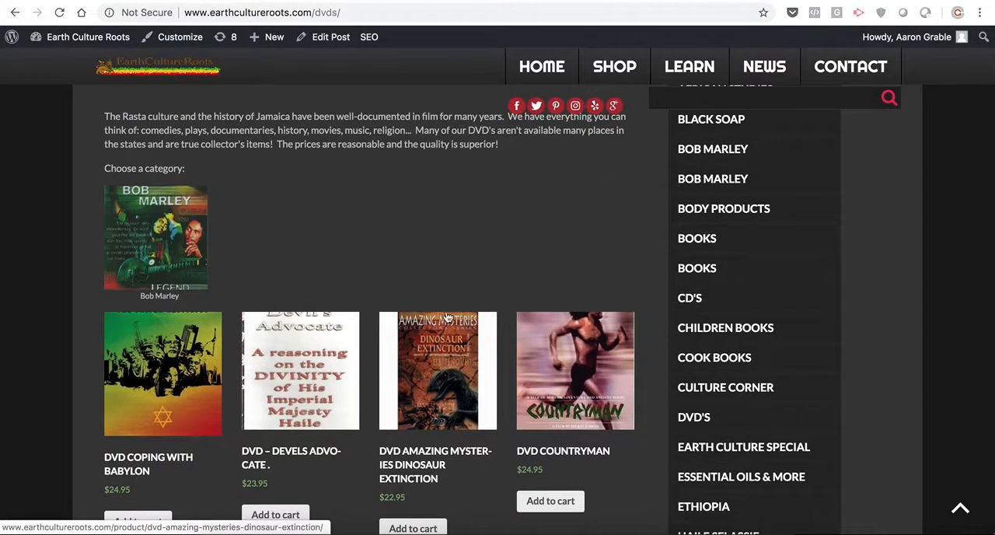
# - Follow the Bob Marley image link on the DVD's page and look through the products in that category
pyautogui.click(176, 242)
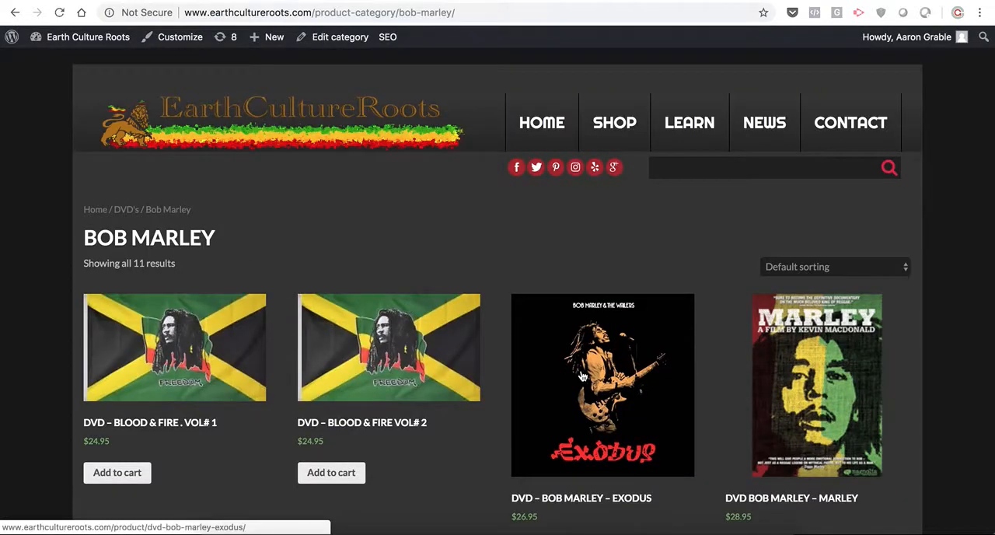
pyautogui.scroll(-8, 581, 376)
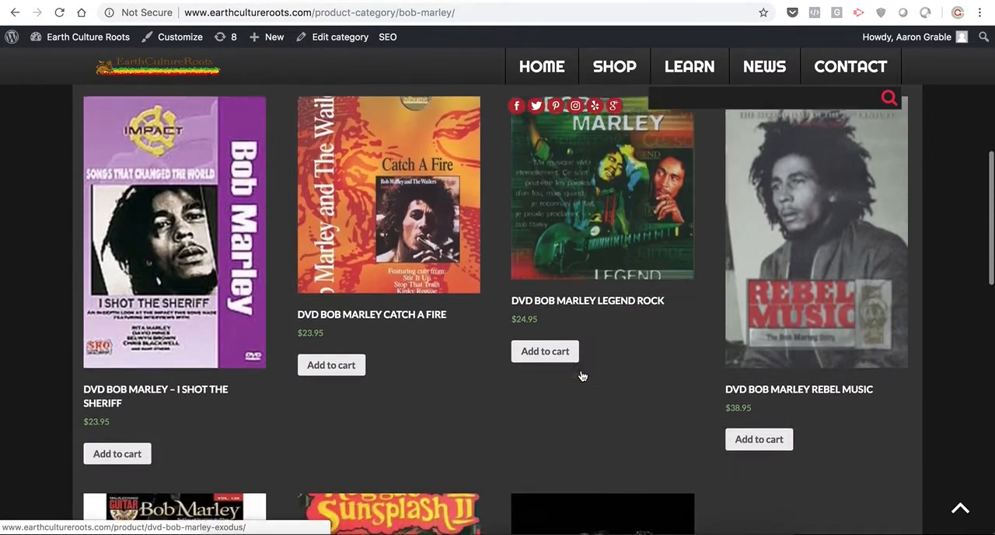
pyautogui.scroll(-4, 582, 377)
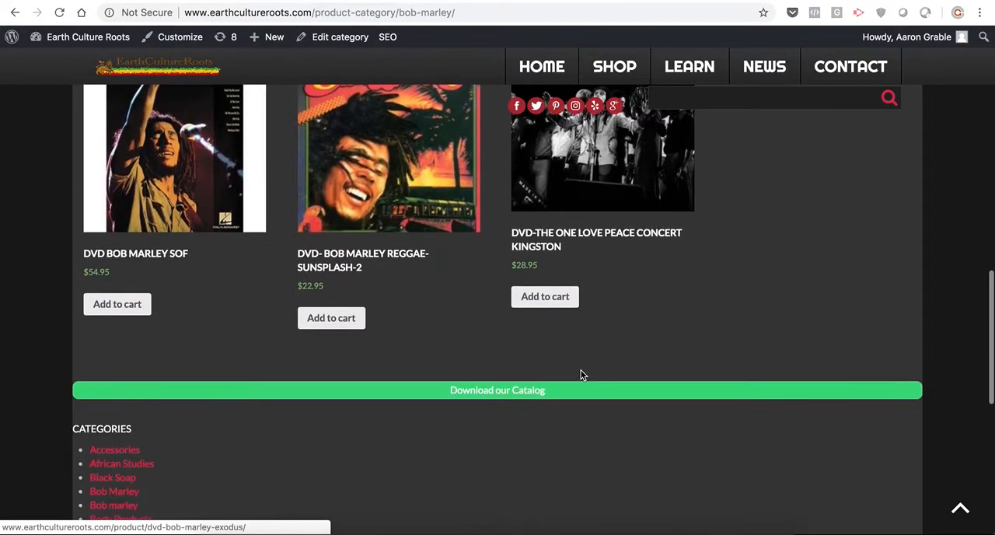
pyautogui.scroll(5, 581, 376)
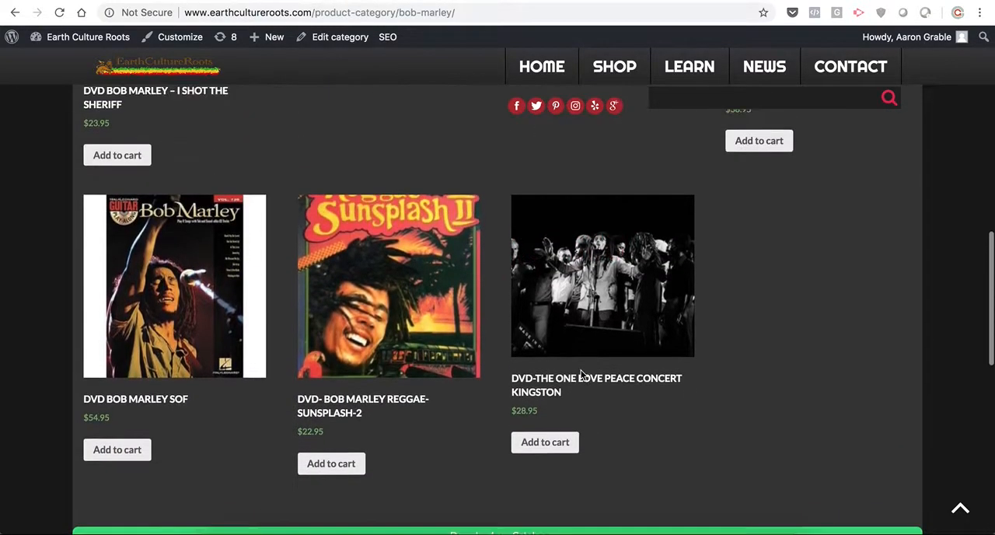
pyautogui.scroll(8, 581, 376)
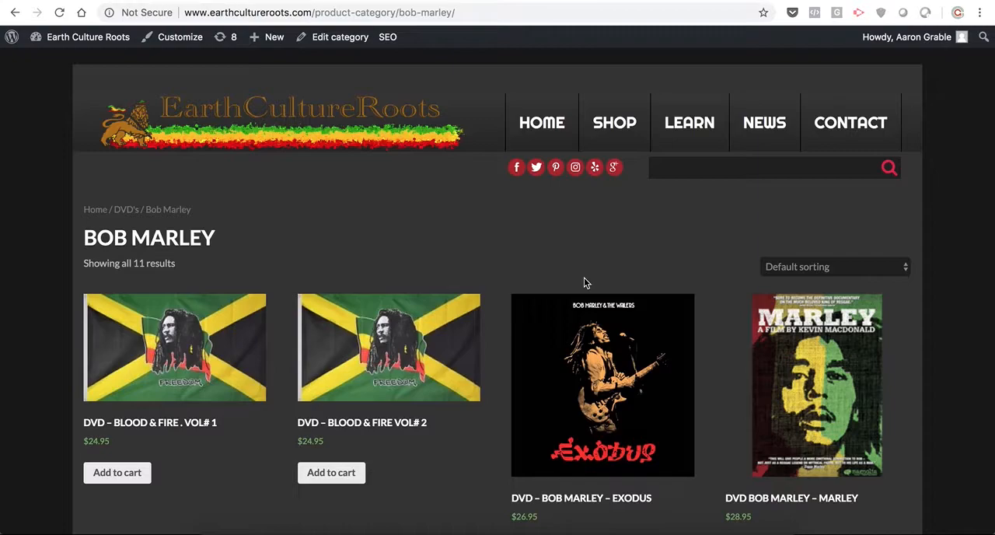
# - Open the site's Header Menu for editing from the dashboard and bring up the custom link fields
pyautogui.moveTo(101, 39)
pyautogui.click(66, 62)
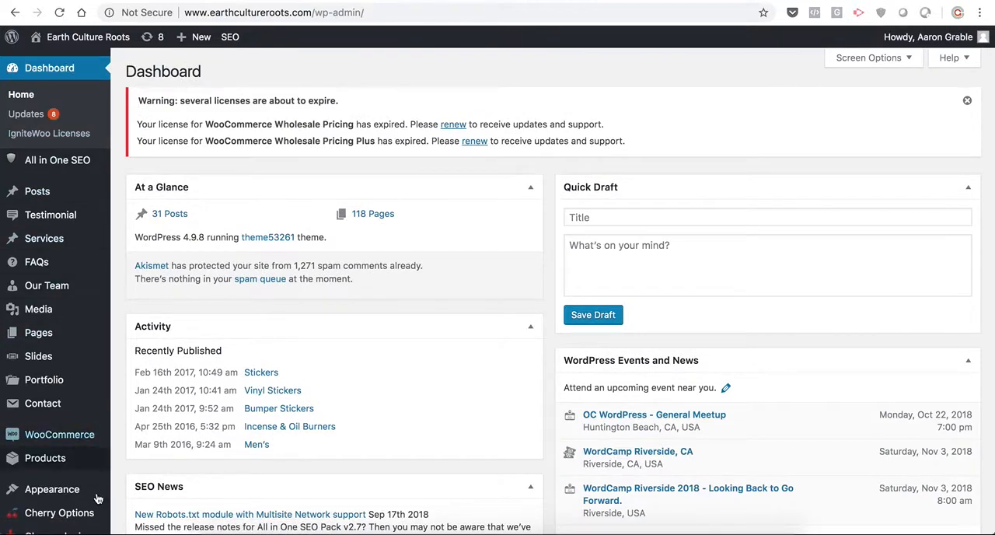
pyautogui.moveTo(97, 497)
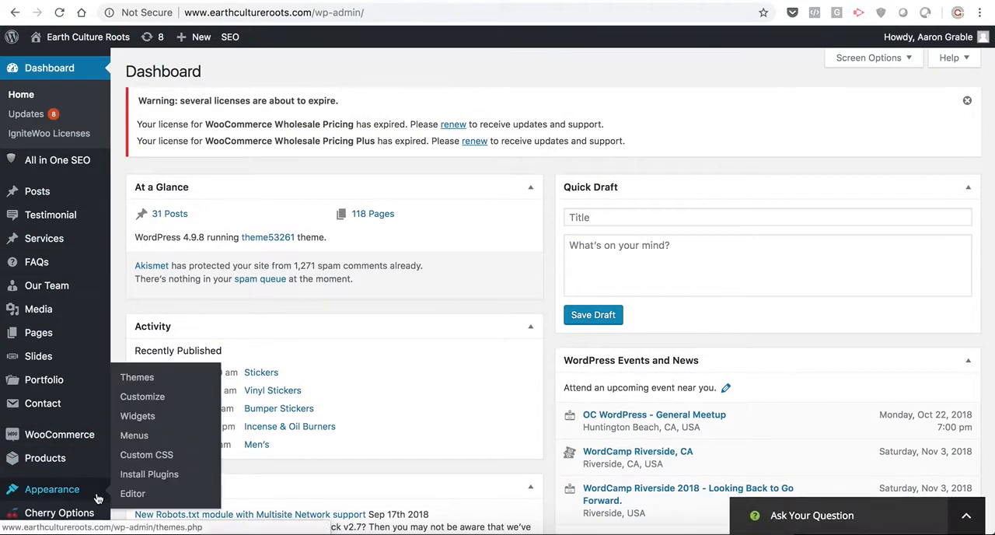
pyautogui.click(134, 435)
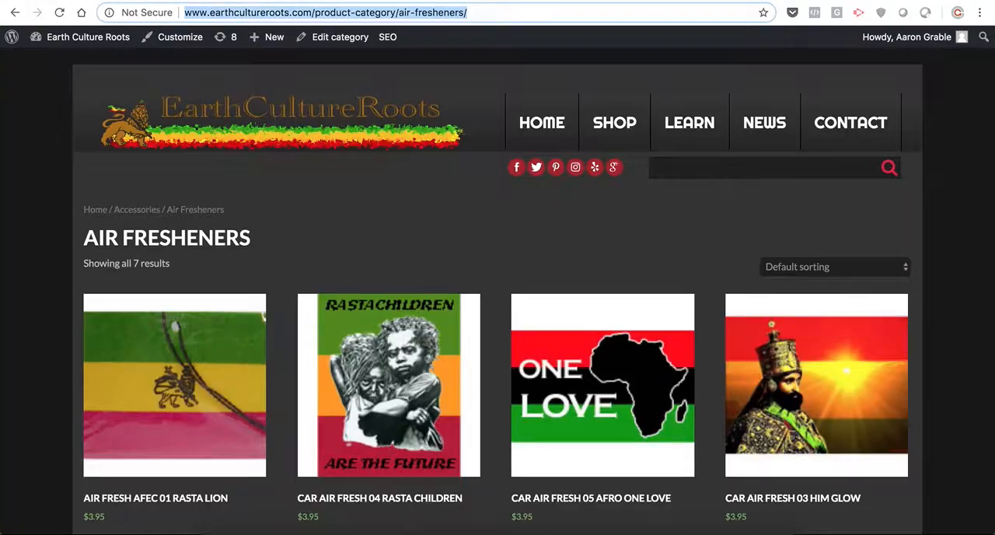
pyautogui.moveTo(626, 129)
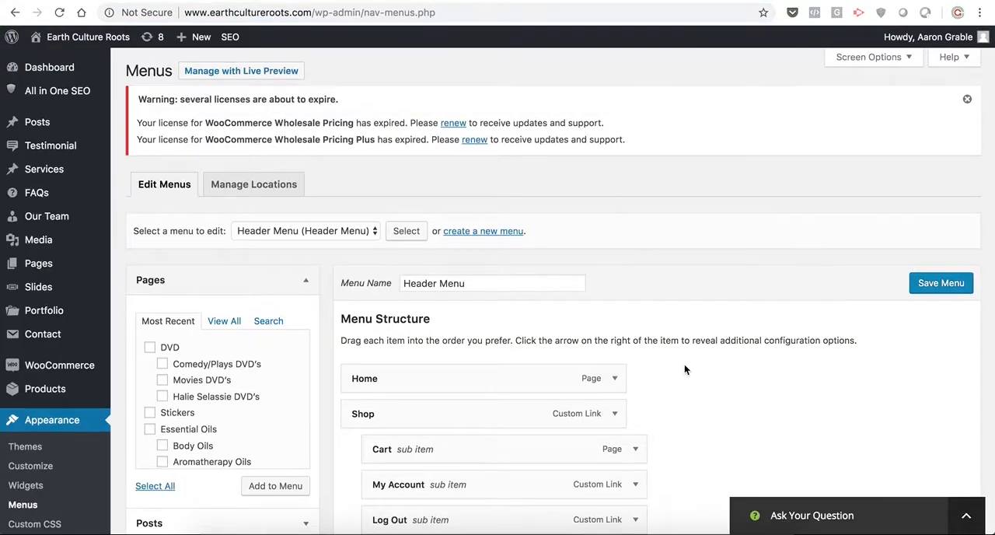
pyautogui.scroll(-5, 684, 365)
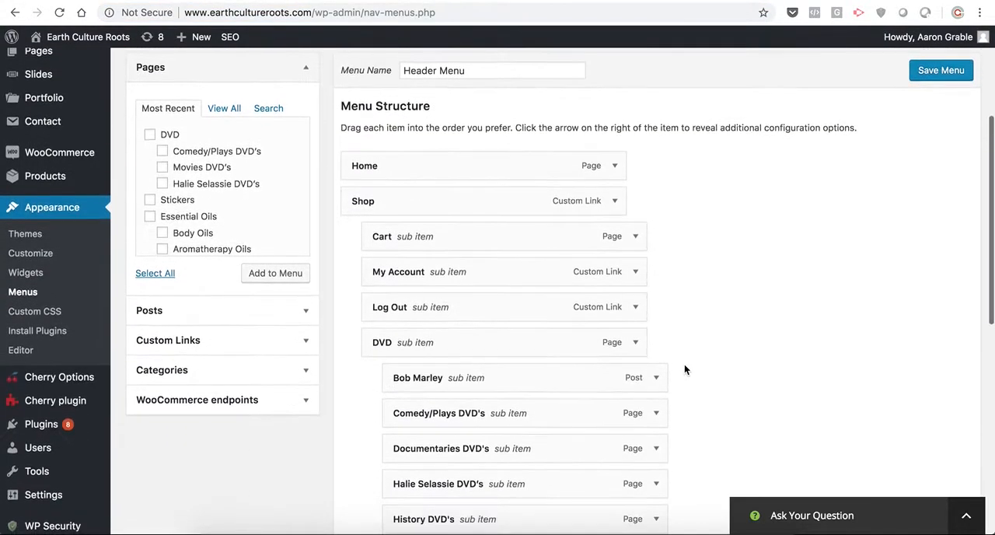
pyautogui.scroll(-8, 752, 346)
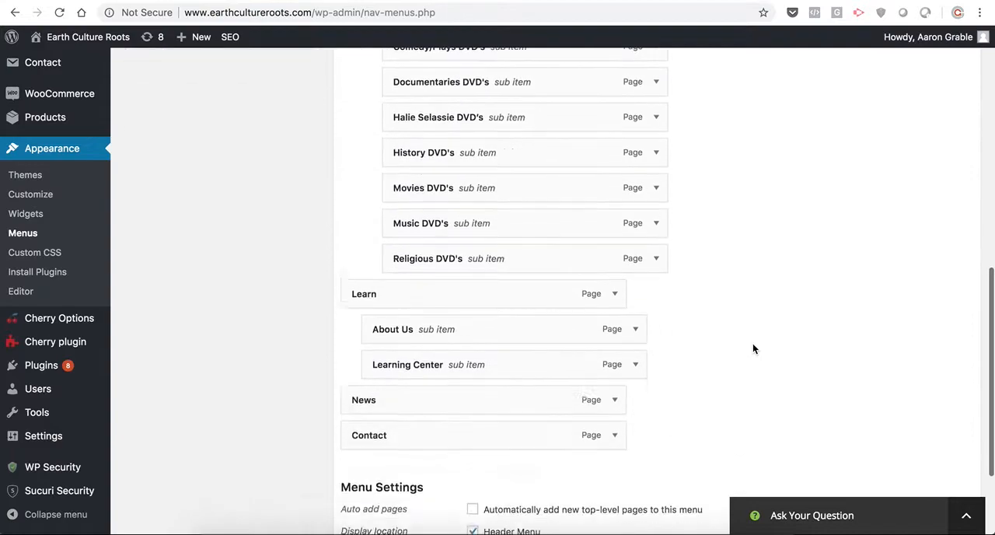
pyautogui.scroll(6, 752, 344)
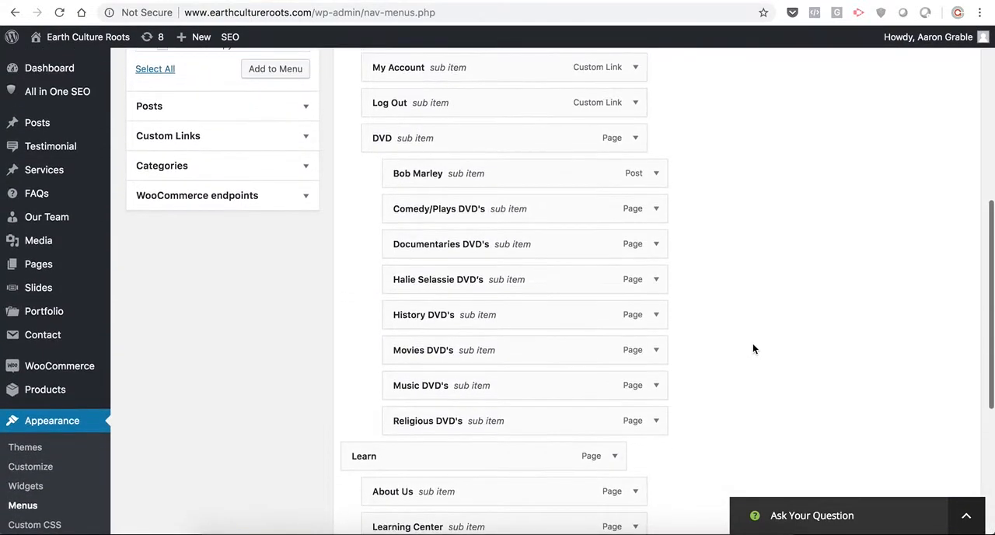
pyautogui.scroll(4, 753, 348)
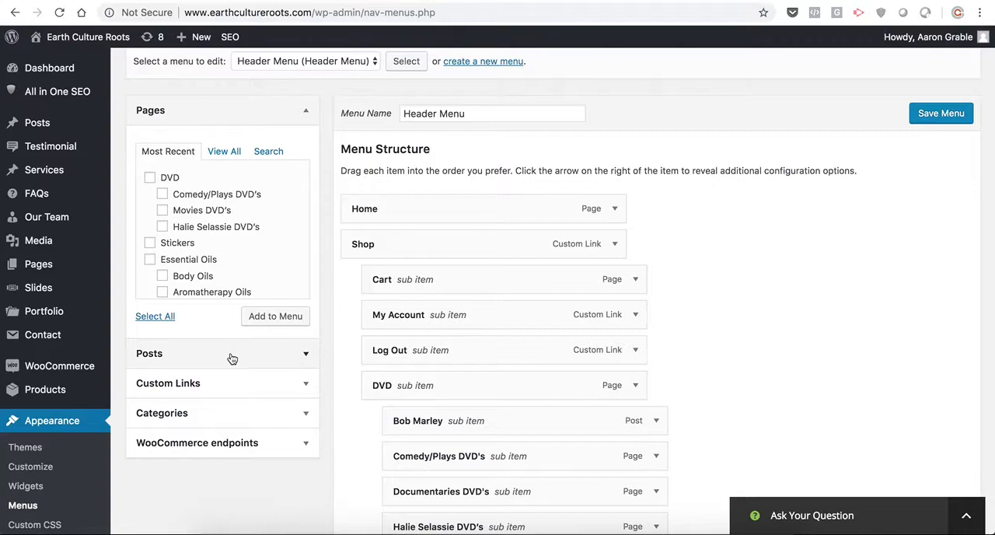
pyautogui.click(246, 384)
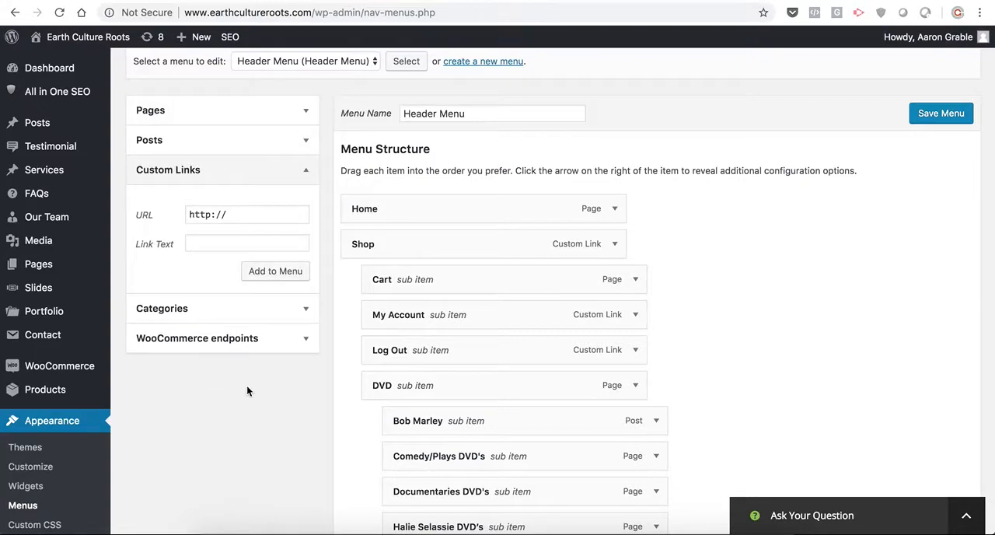
# - On the live site, go from the home page through DVD's to the Bob Marley category and copy its page URL
pyautogui.click(737, 1)
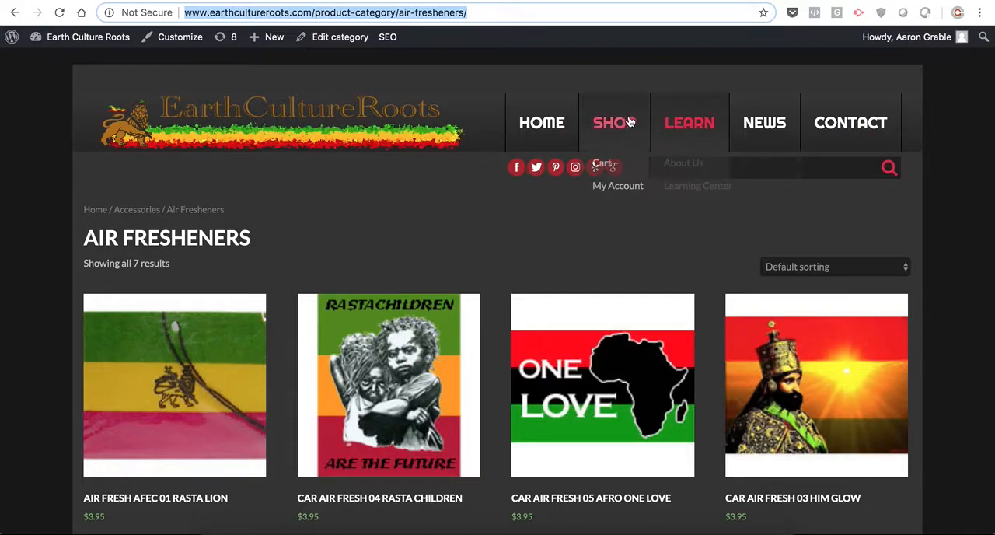
pyautogui.click(539, 126)
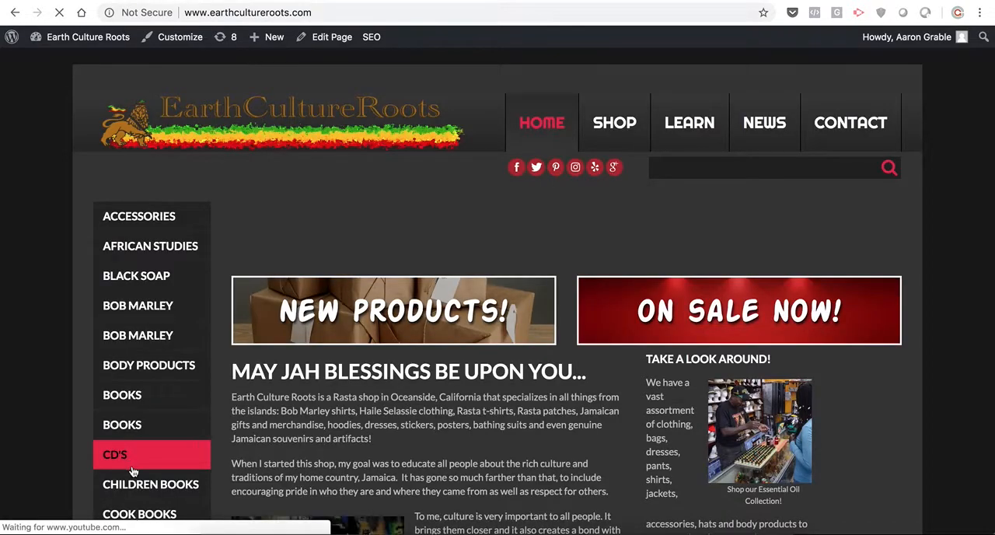
pyautogui.scroll(-3, 128, 458)
pyautogui.click(141, 310)
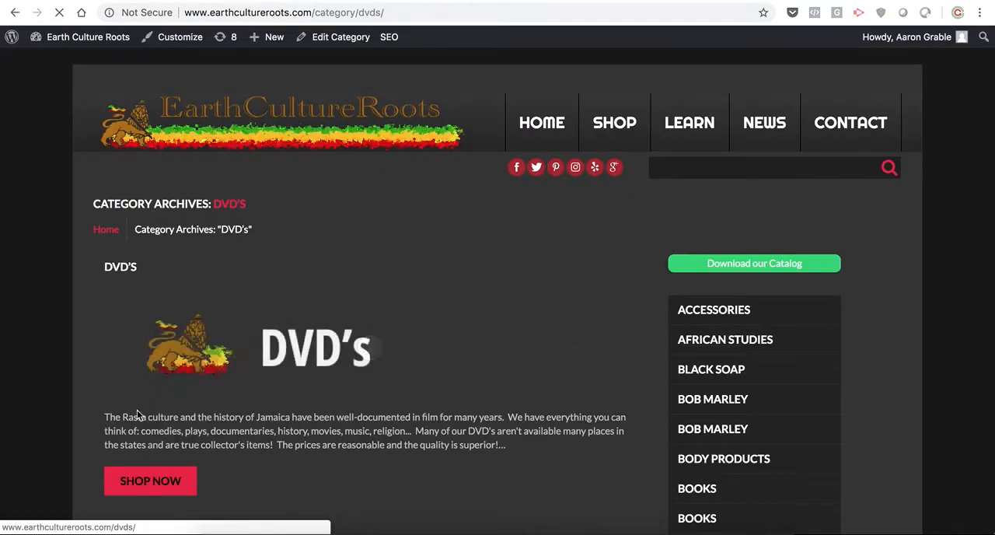
pyautogui.click(141, 487)
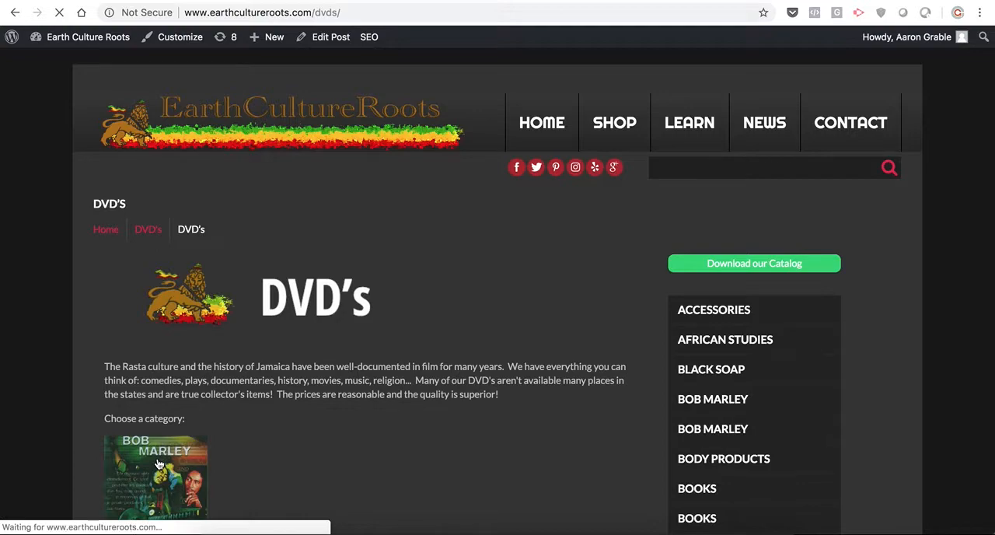
pyautogui.click(158, 464)
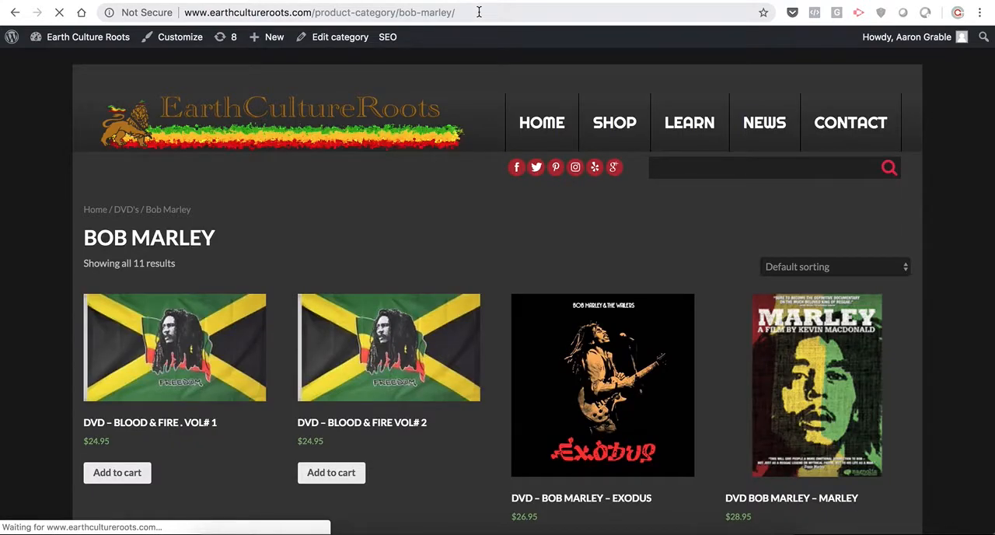
pyautogui.click(478, 13)
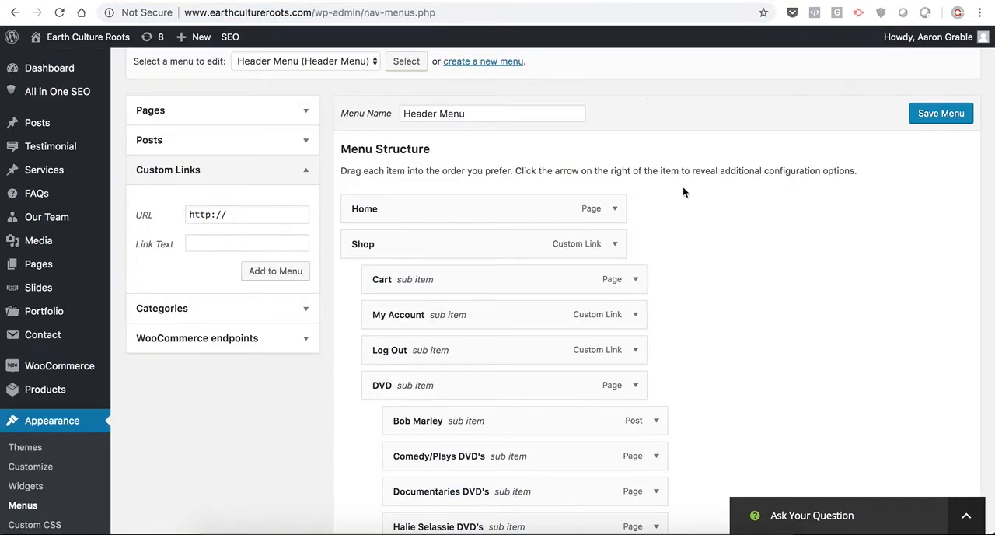
pyautogui.scroll(-3, 677, 291)
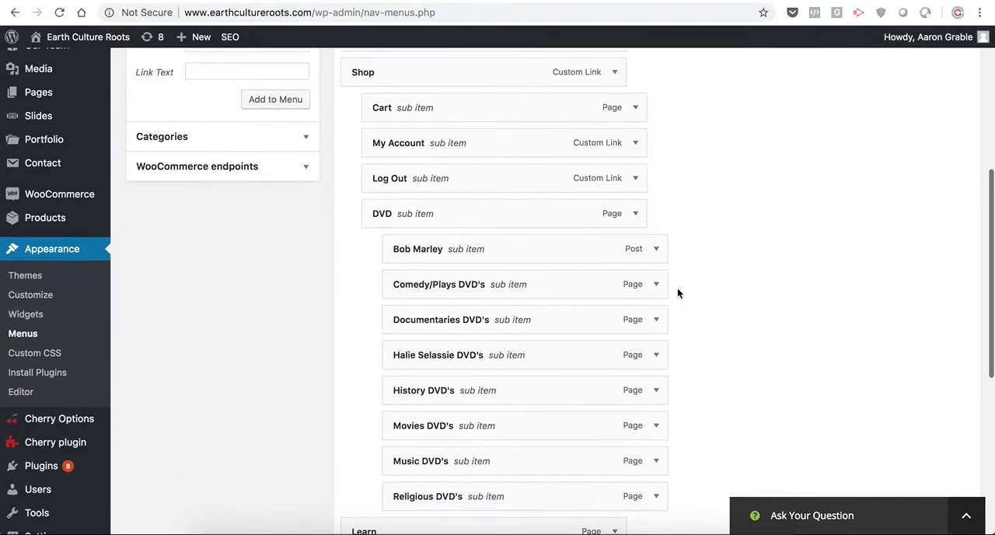
pyautogui.scroll(3, 677, 287)
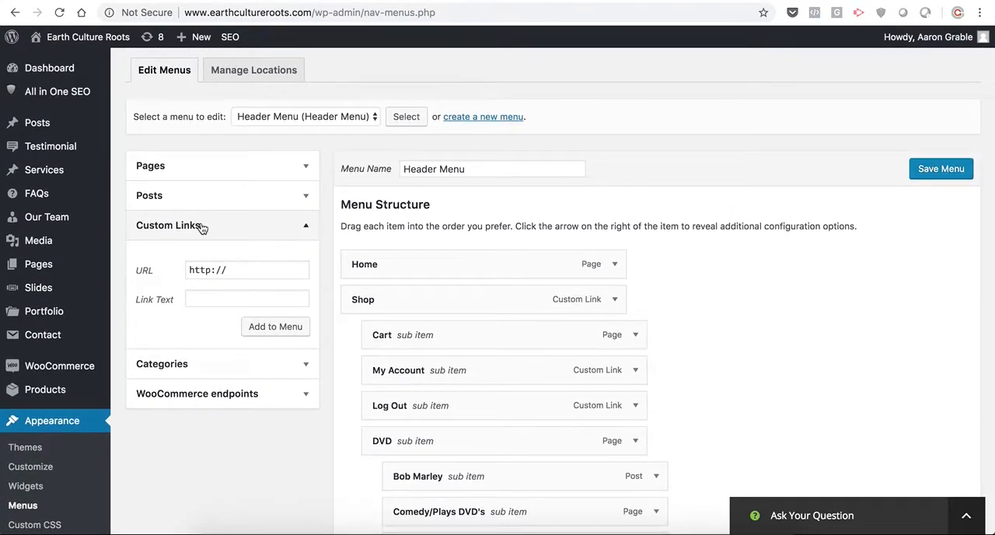
pyautogui.click(248, 274)
pyautogui.tripleClick(248, 273)
pyautogui.press('super+v')
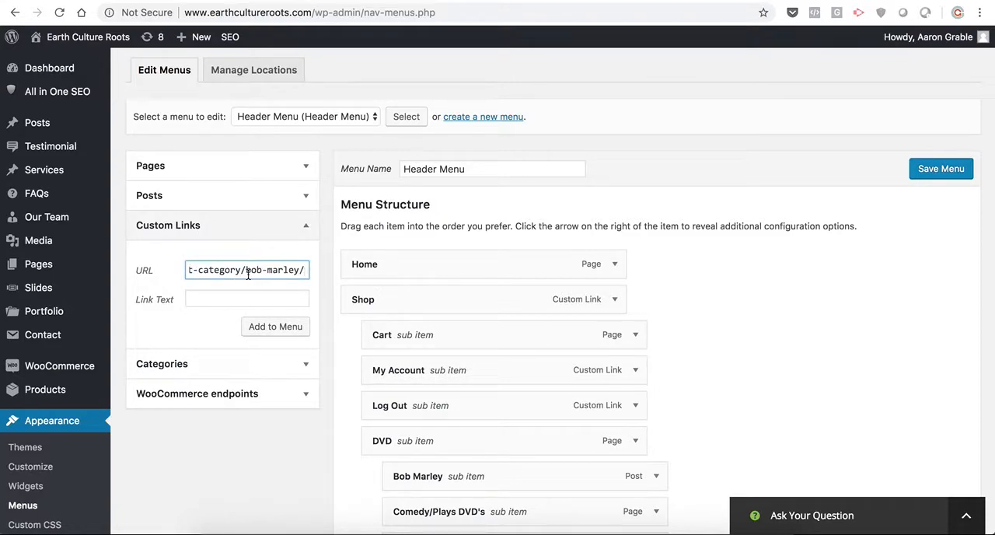
pyautogui.click(230, 301)
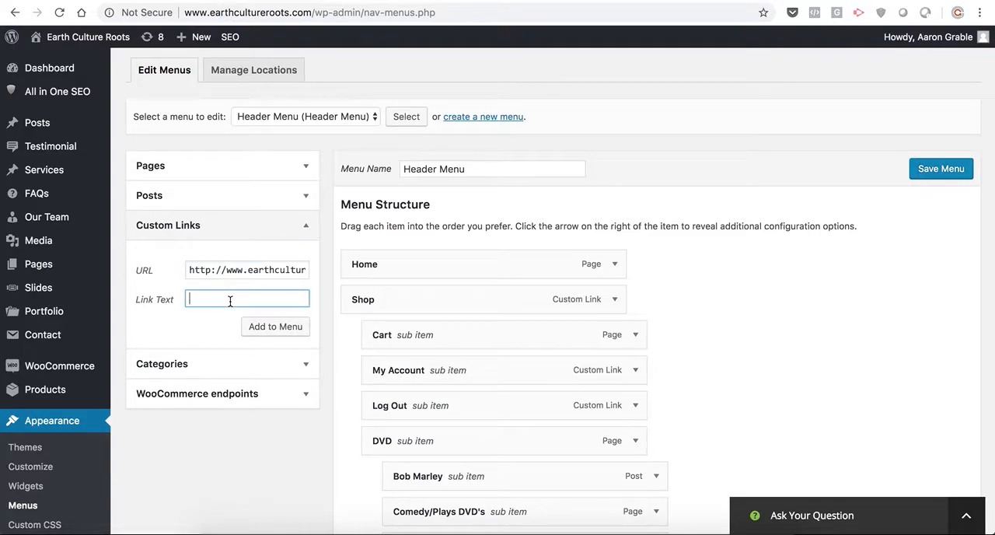
pyautogui.write('Bob Marley')
pyautogui.click(261, 328)
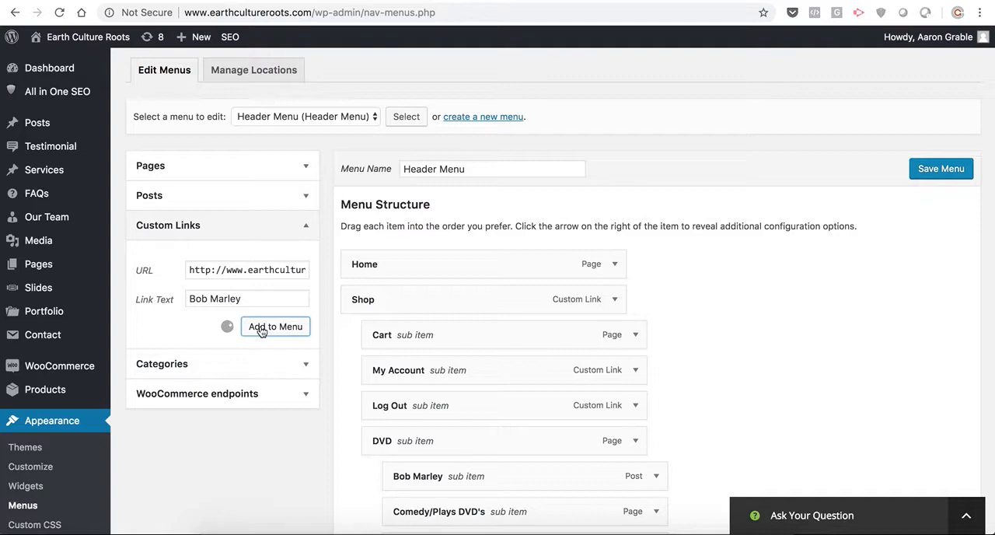
# - Remove the old Bob Marley post item from under DVD in the menu structure
pyautogui.scroll(-3, 806, 348)
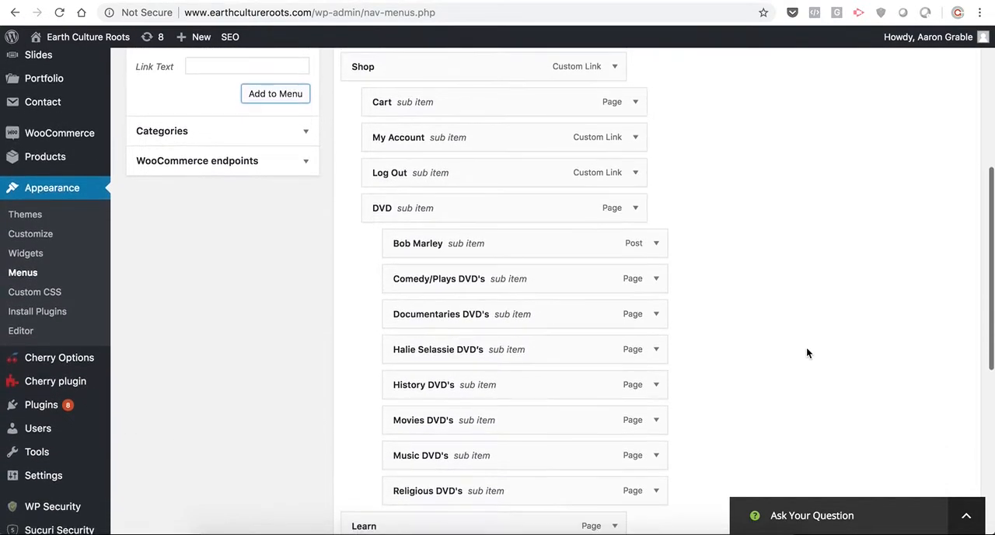
pyautogui.click(656, 243)
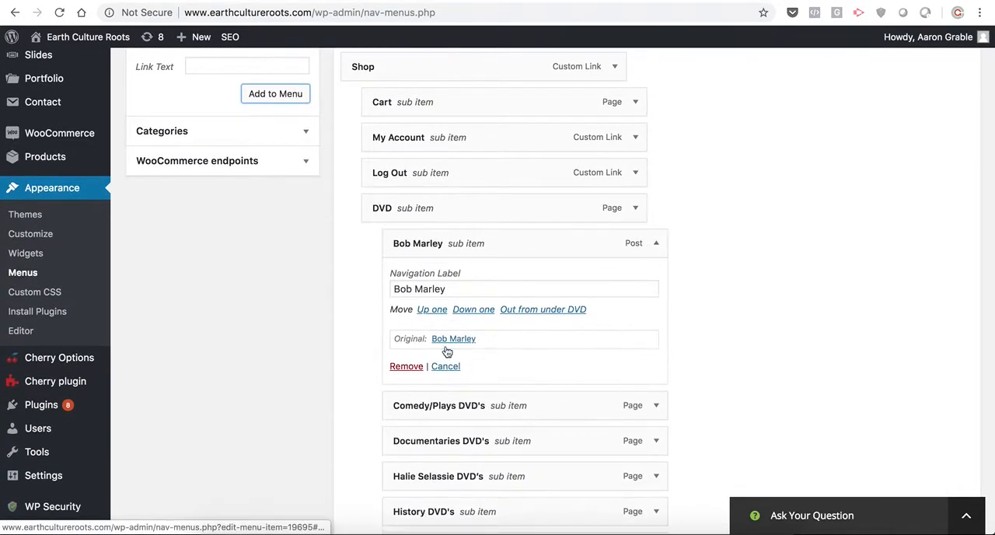
pyautogui.click(405, 366)
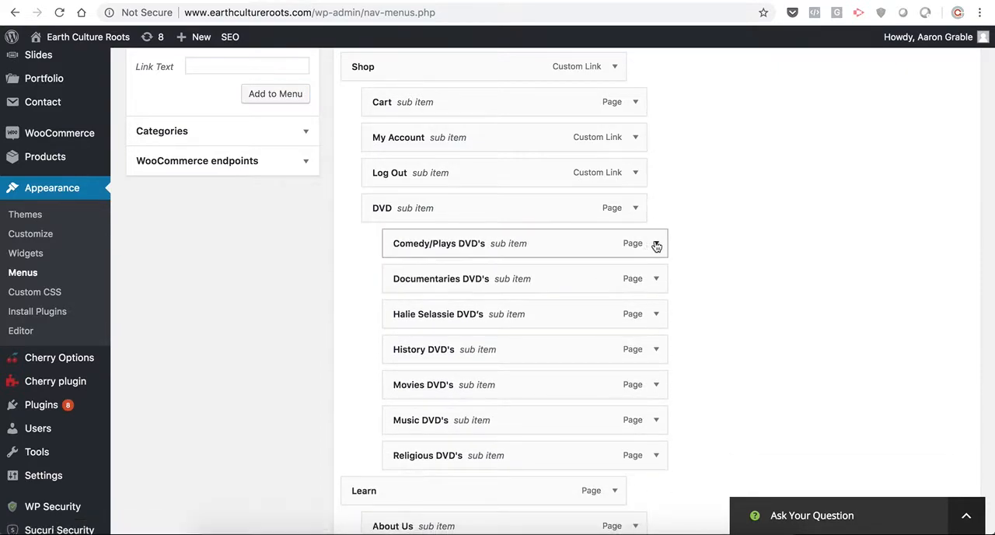
# - Move the Bob Marley custom link to be the first sub item under DVD, above Comedy/Plays DVD's
pyautogui.scroll(-5, 737, 313)
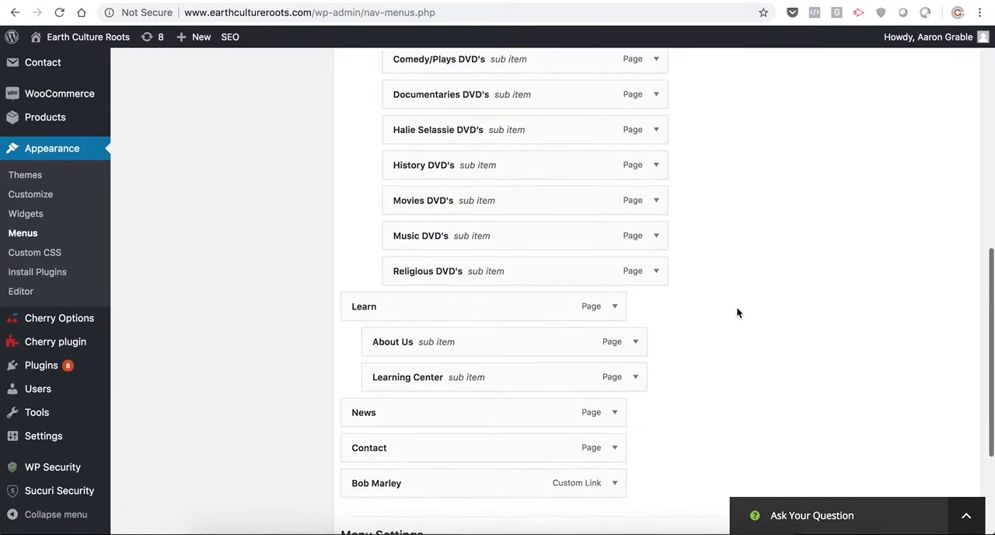
pyautogui.scroll(1, 738, 313)
pyautogui.scroll(-2, 737, 313)
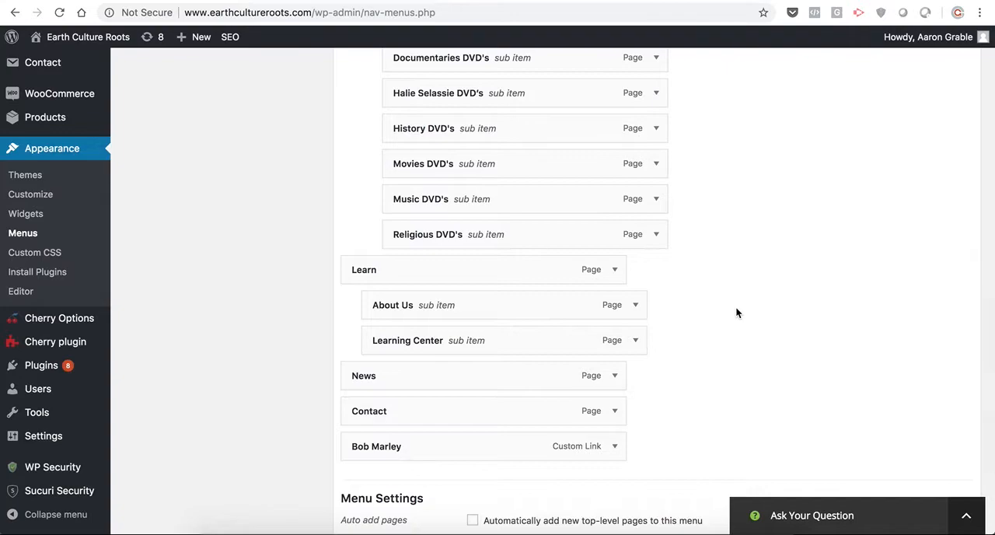
pyautogui.moveTo(382, 446); pyautogui.dragTo(377, 197)
pyautogui.scroll(6, 378, 196)
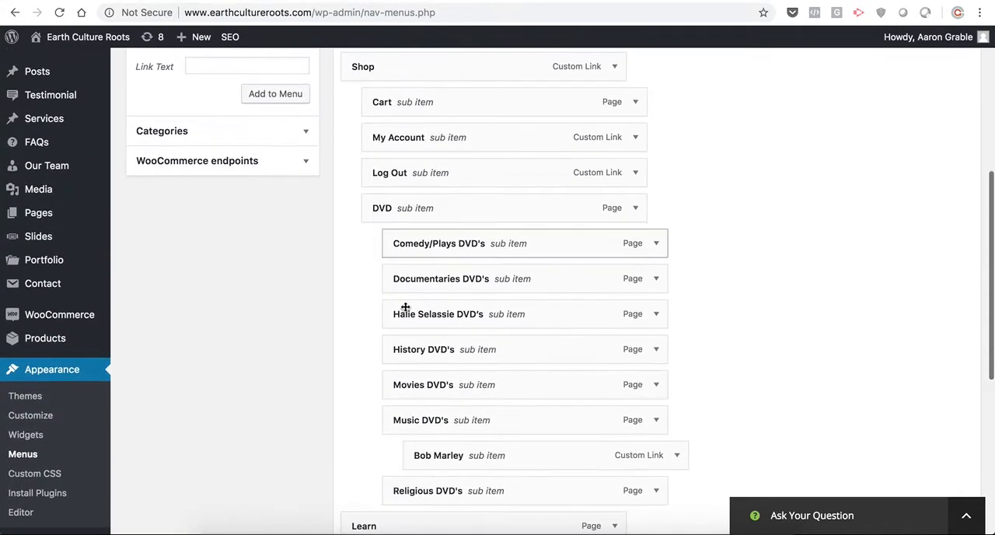
pyautogui.moveTo(440, 456); pyautogui.dragTo(418, 246)
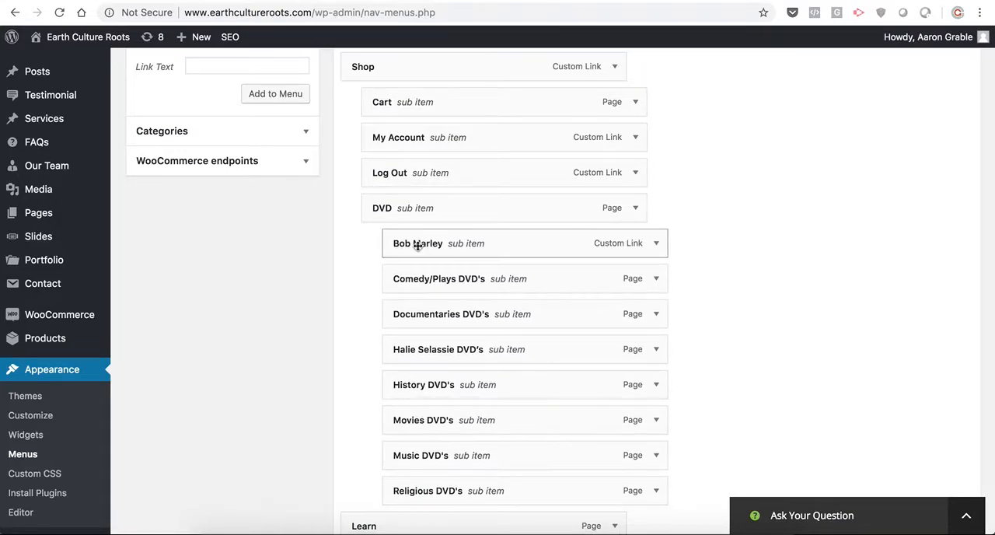
pyautogui.scroll(3, 417, 246)
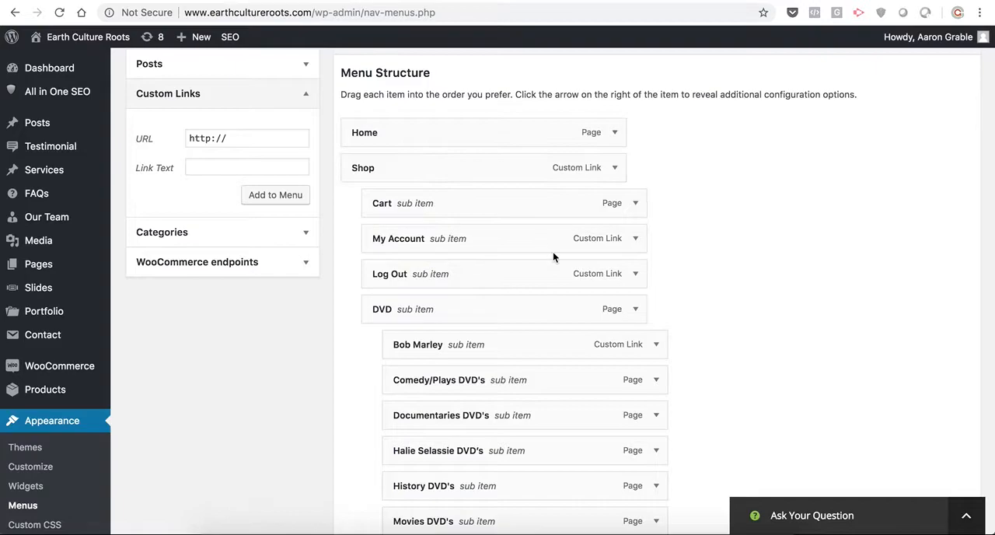
pyautogui.scroll(-5, 552, 251)
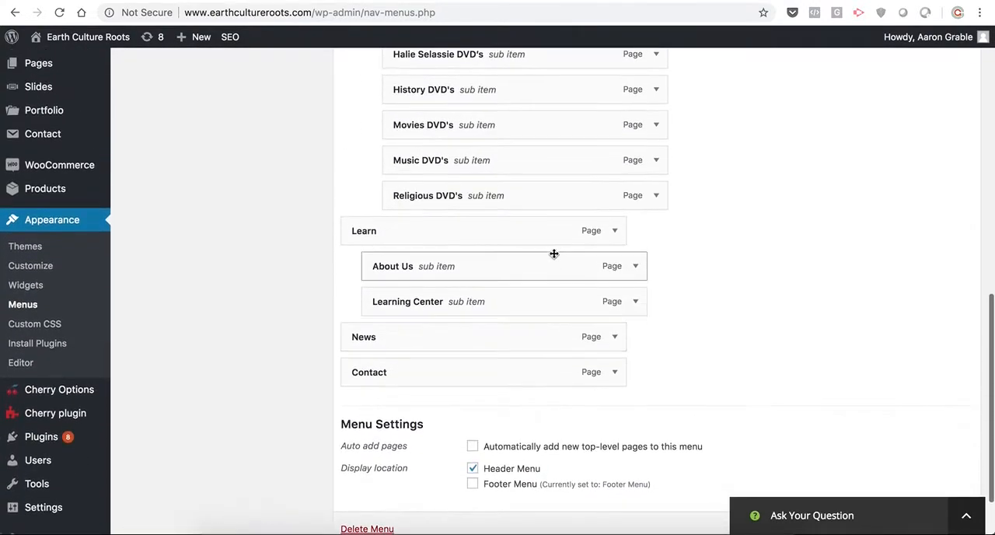
pyautogui.scroll(7, 552, 253)
pyautogui.scroll(-1, 553, 251)
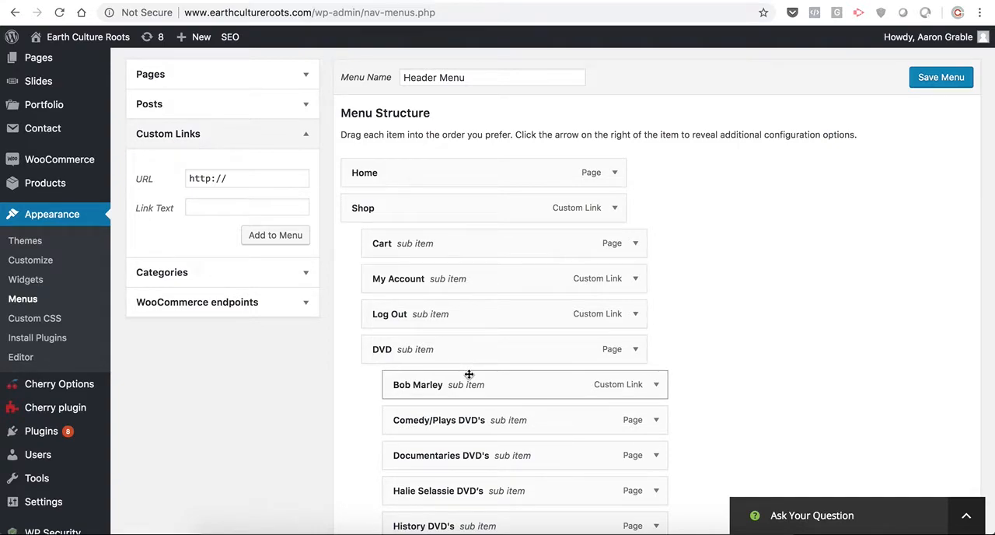
# - Save the Header Menu with its reordered DVD sub items and reload the live Bob Marley category page
pyautogui.scroll(-3, 469, 374)
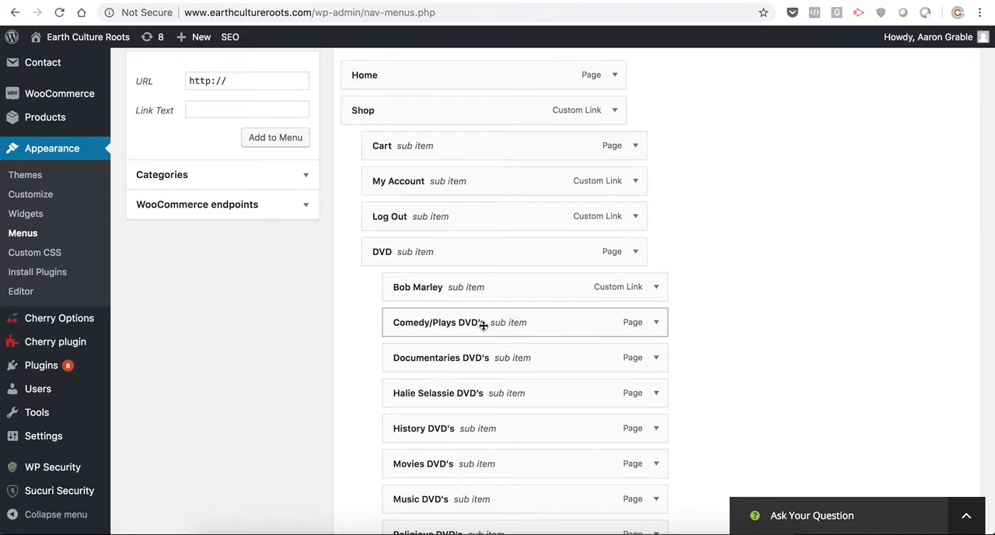
pyautogui.scroll(5, 484, 325)
pyautogui.click(933, 286)
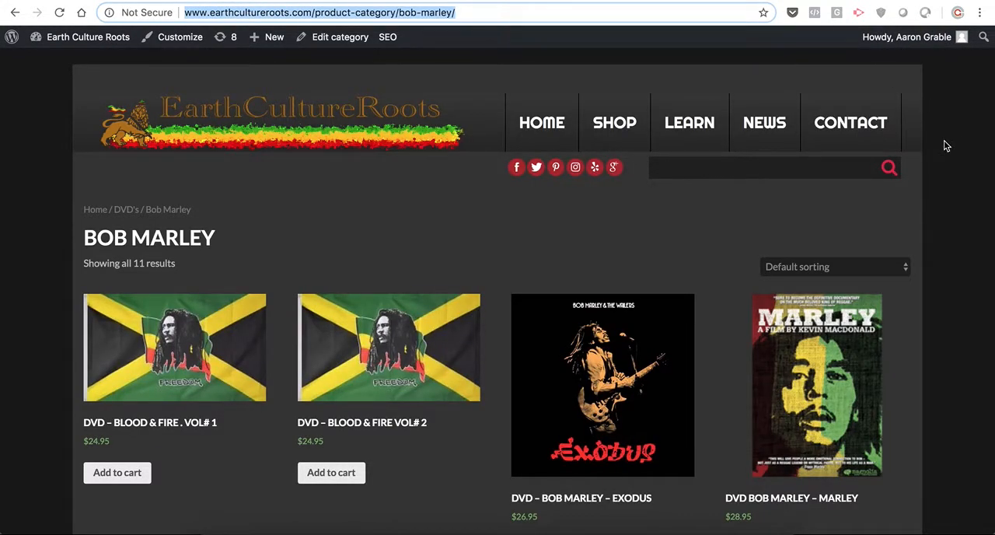
pyautogui.press('Return')
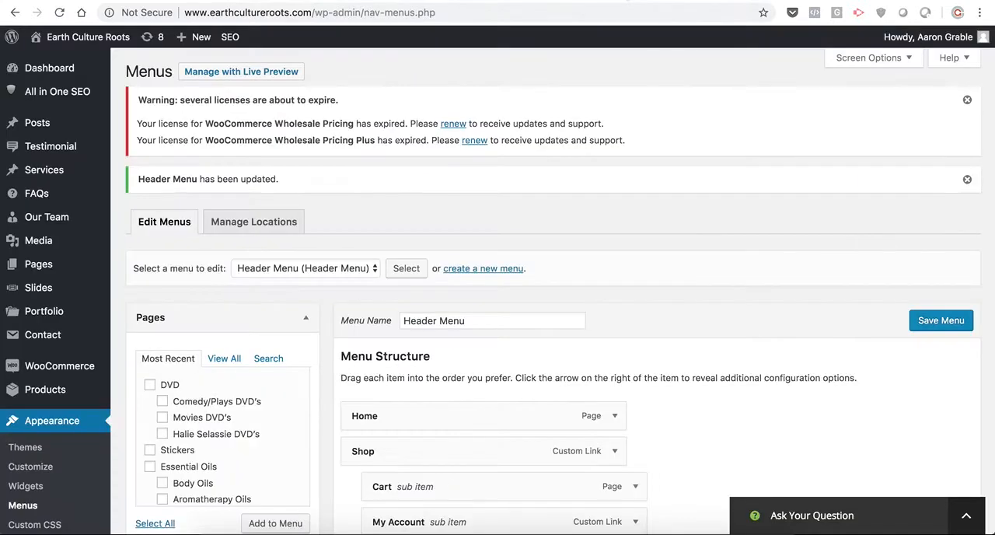
pyautogui.scroll(-4, 584, 295)
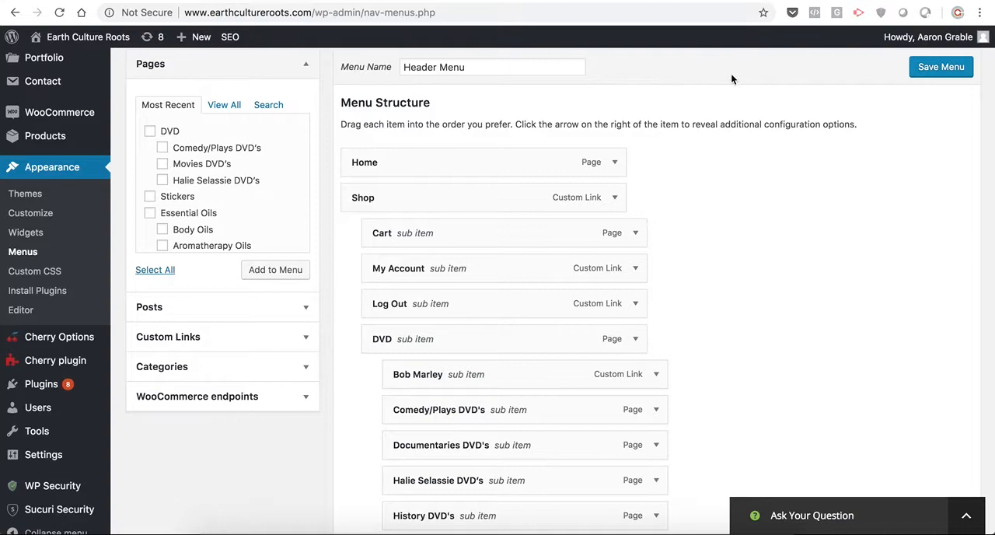
pyautogui.scroll(3, 731, 76)
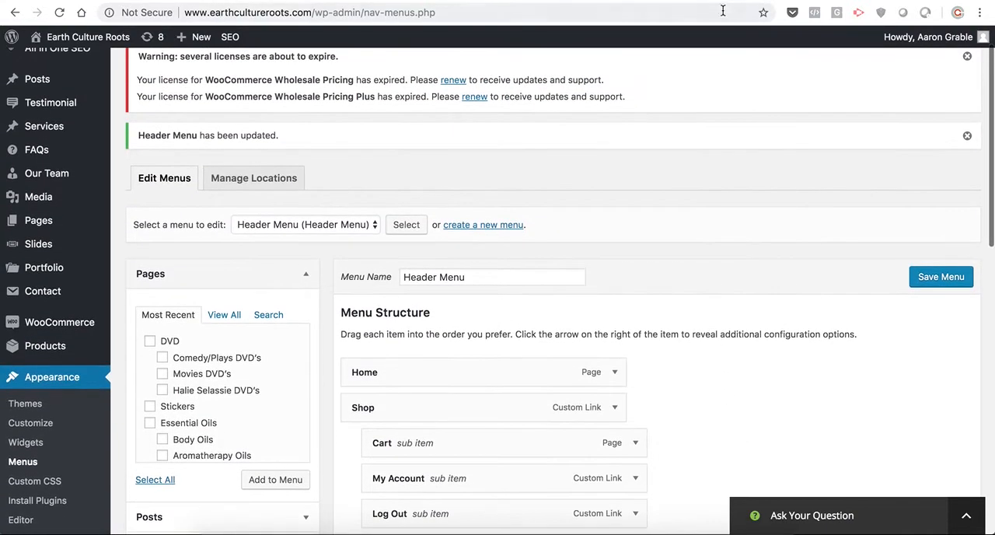
# - On the live site, open Bob Marley from the DVD submenu under Shop and look through the category's product listing
pyautogui.click(727, 0)
pyautogui.moveTo(614, 127)
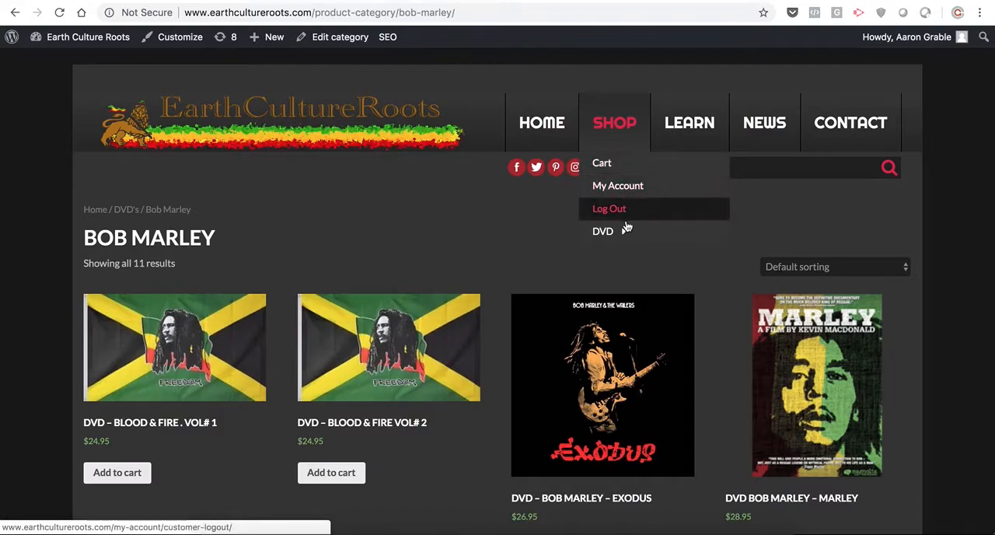
pyautogui.moveTo(631, 234)
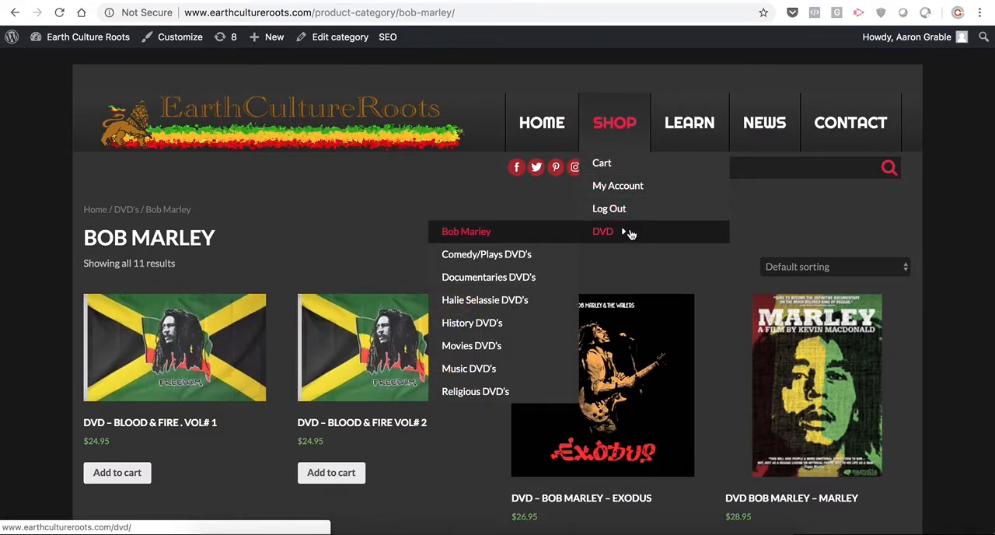
pyautogui.click(468, 232)
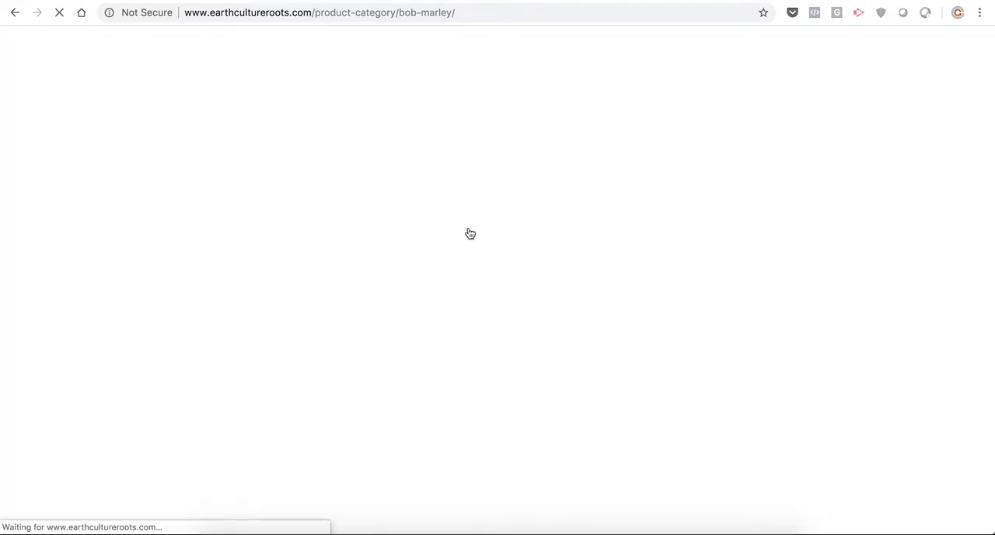
pyautogui.scroll(-5, 786, 387)
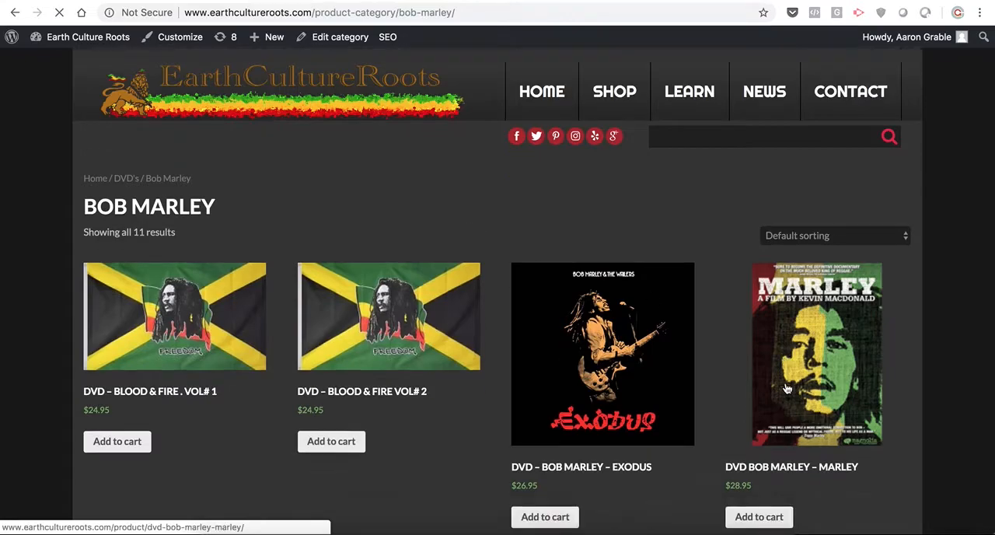
pyautogui.scroll(-5, 786, 388)
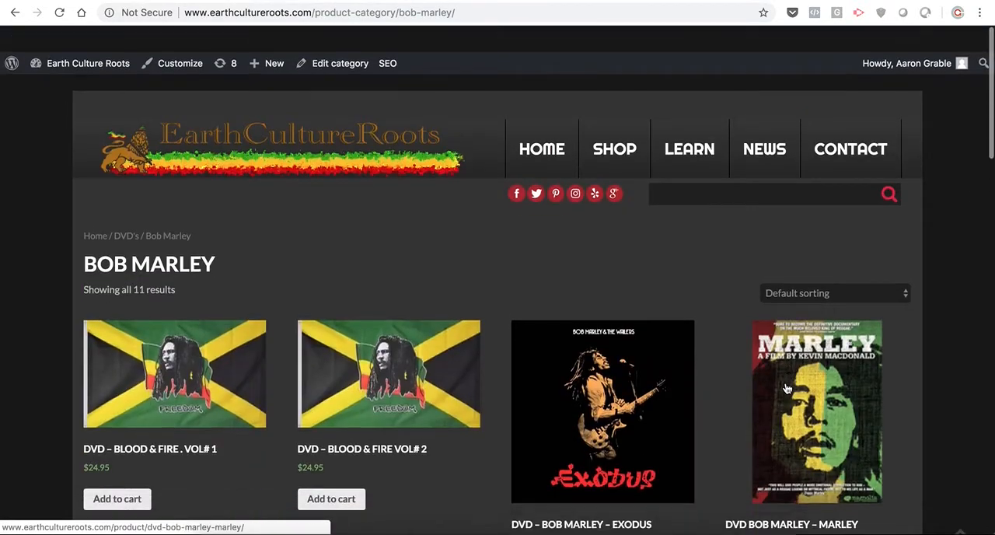
pyautogui.scroll(-10, 785, 388)
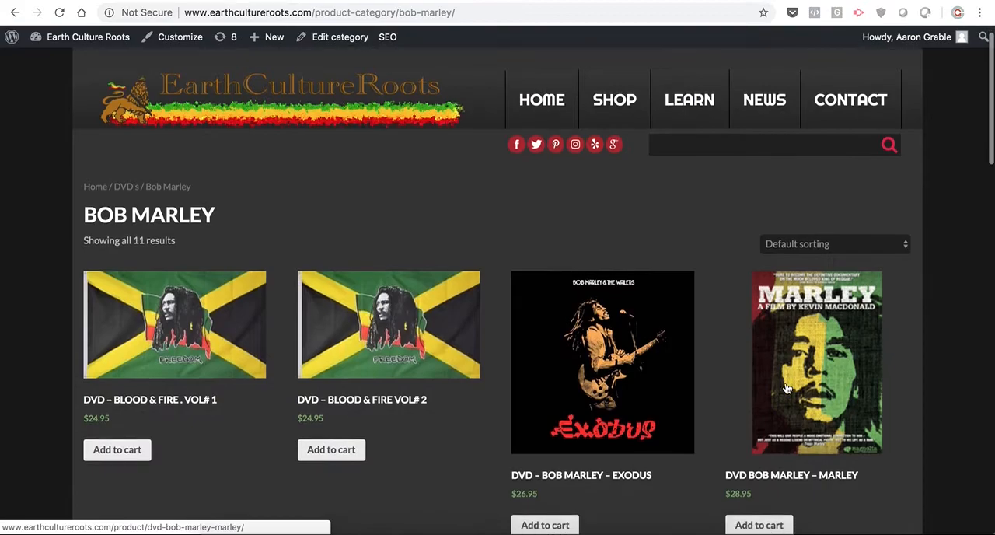
pyautogui.scroll(5, 786, 387)
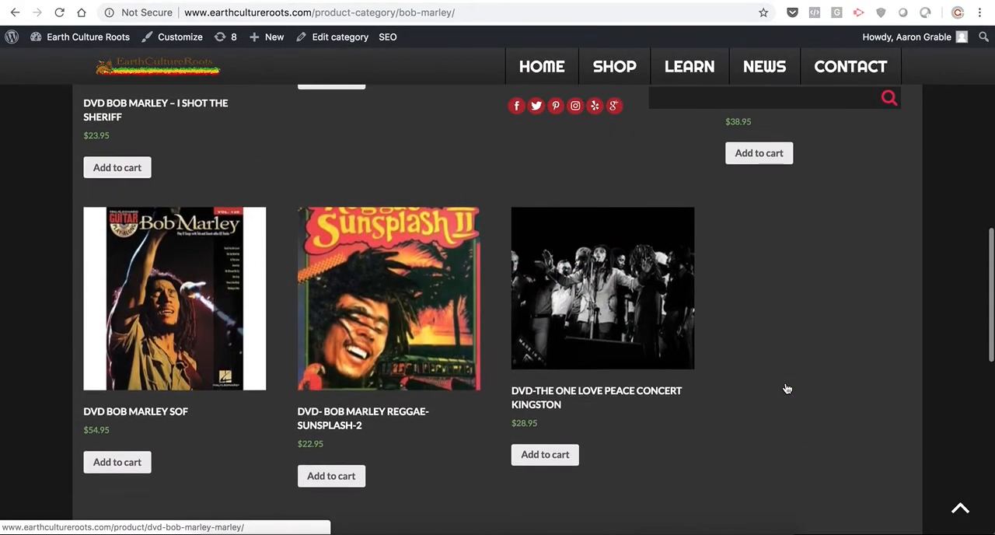
pyautogui.scroll(8, 785, 388)
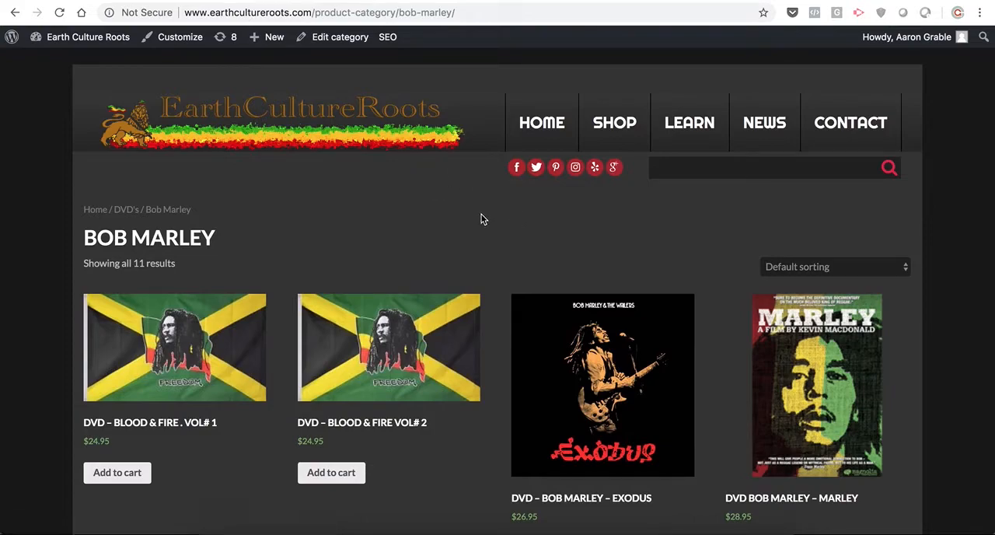
# - Return to the live site's home page and open the Accessories category from the category list to examine its archive page
pyautogui.click(344, 124)
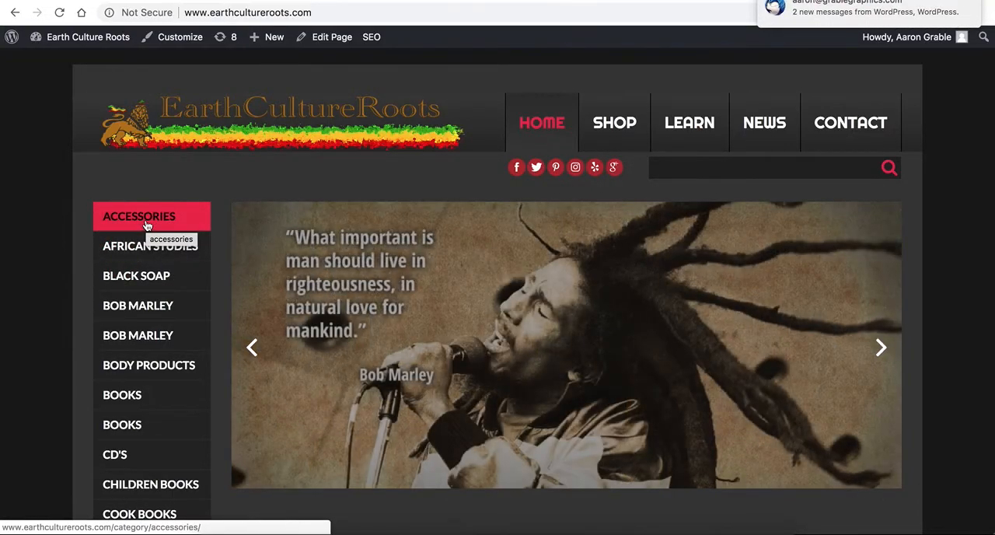
pyautogui.click(145, 224)
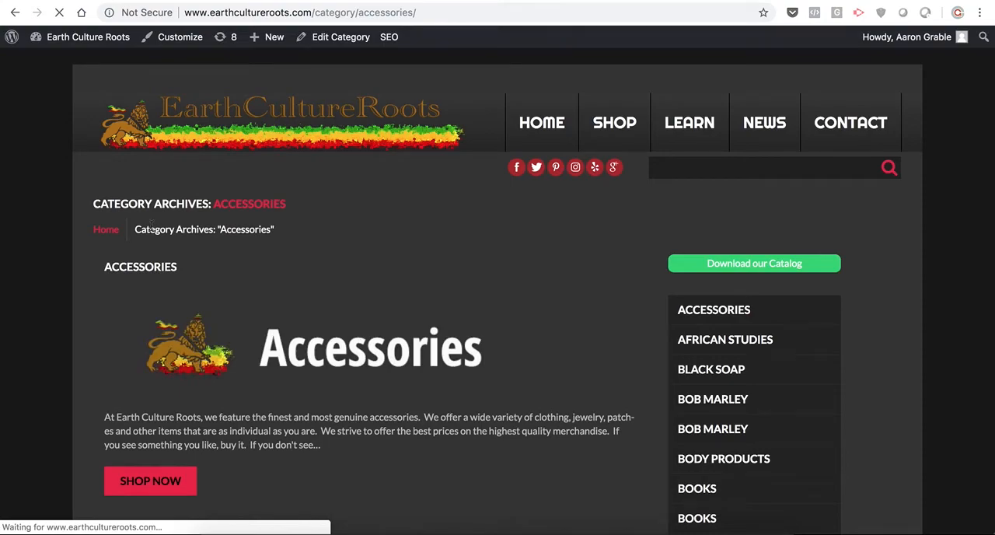
pyautogui.scroll(-3, 520, 423)
pyautogui.scroll(3, 519, 423)
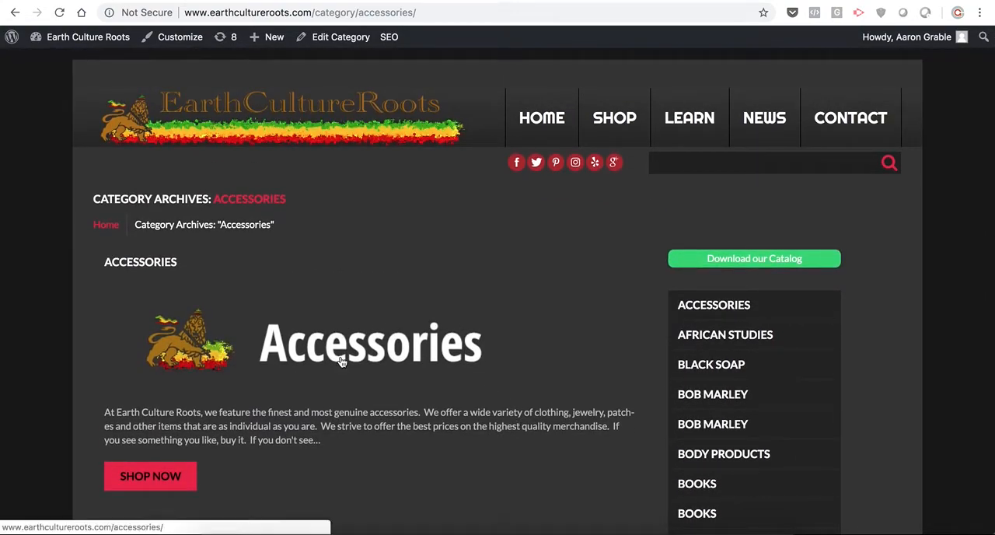
# - Go to the WordPress dashboard, open the list of all posts and look through its entries
pyautogui.moveTo(78, 39)
pyautogui.click(63, 64)
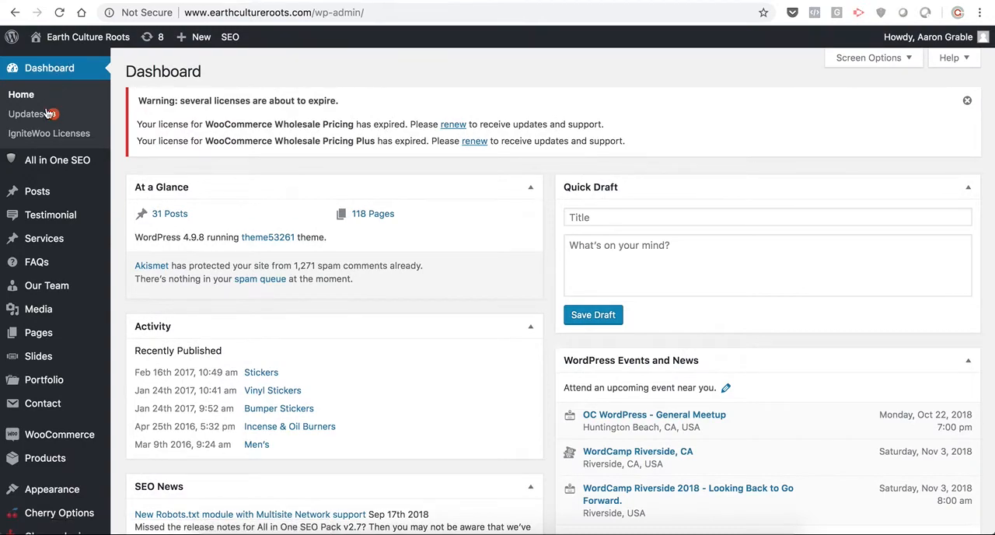
pyautogui.moveTo(44, 196)
pyautogui.click(125, 197)
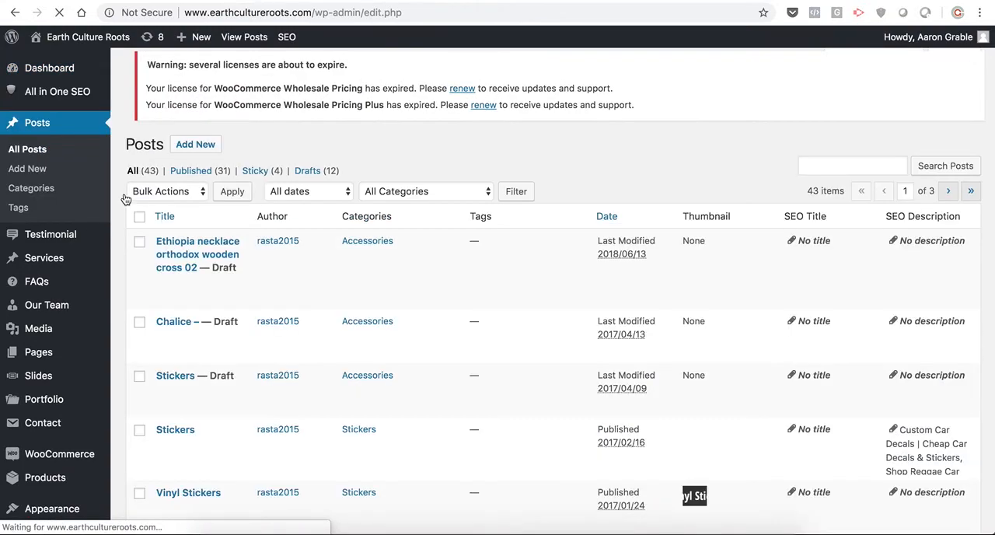
pyautogui.scroll(-10, 497, 306)
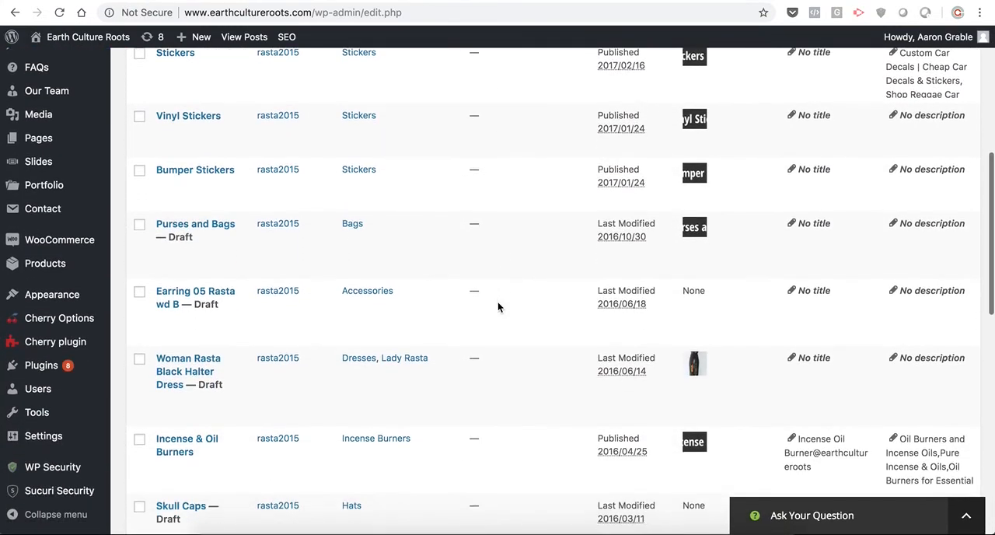
pyautogui.scroll(-3, 497, 306)
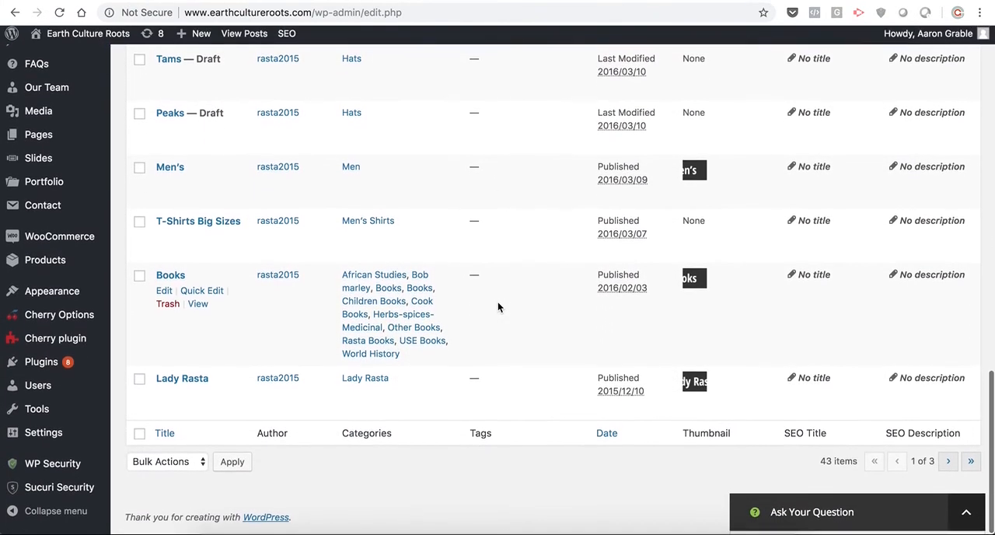
pyautogui.scroll(15, 497, 307)
# - Search the posts for "accessories"
pyautogui.click(866, 175)
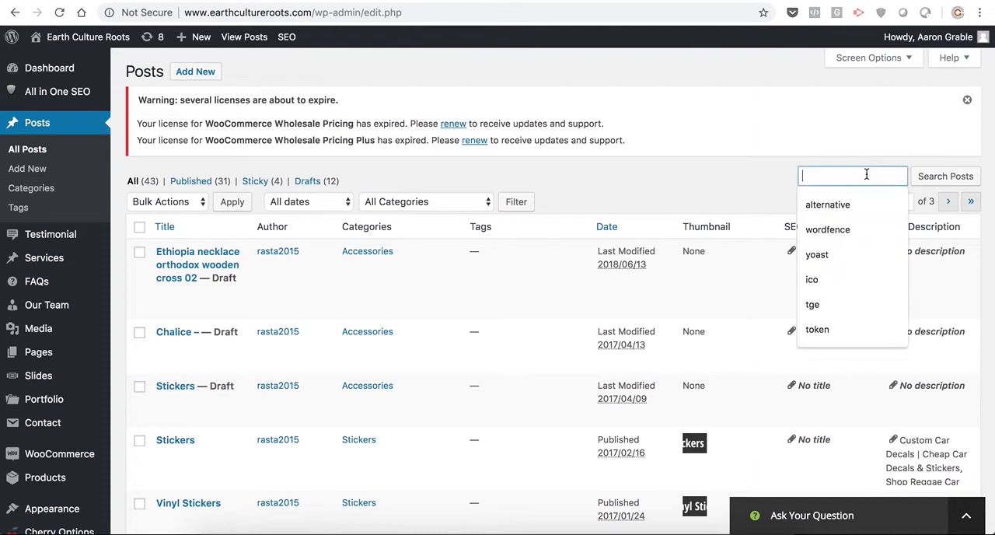
pyautogui.write('accessori')
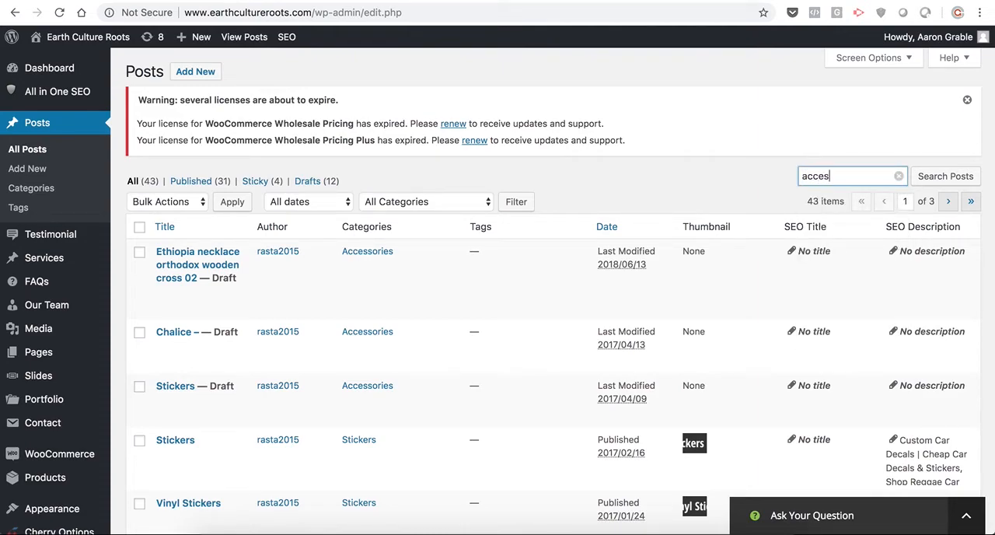
pyautogui.write('es')
pyautogui.click(953, 177)
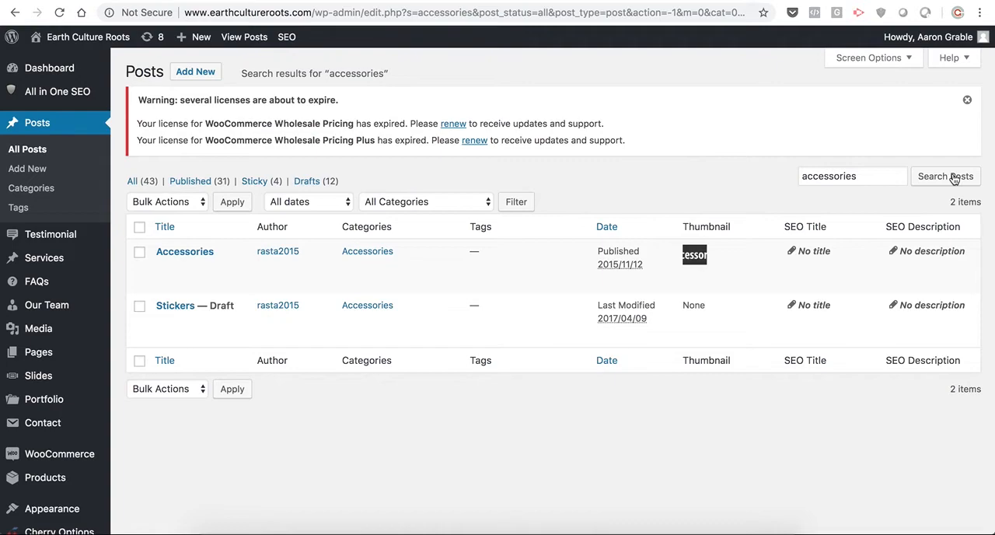
# - Visit the live site, open the Accessories category from the home page's category list and follow its Shop Now link
pyautogui.moveTo(85, 37)
pyautogui.click(49, 61)
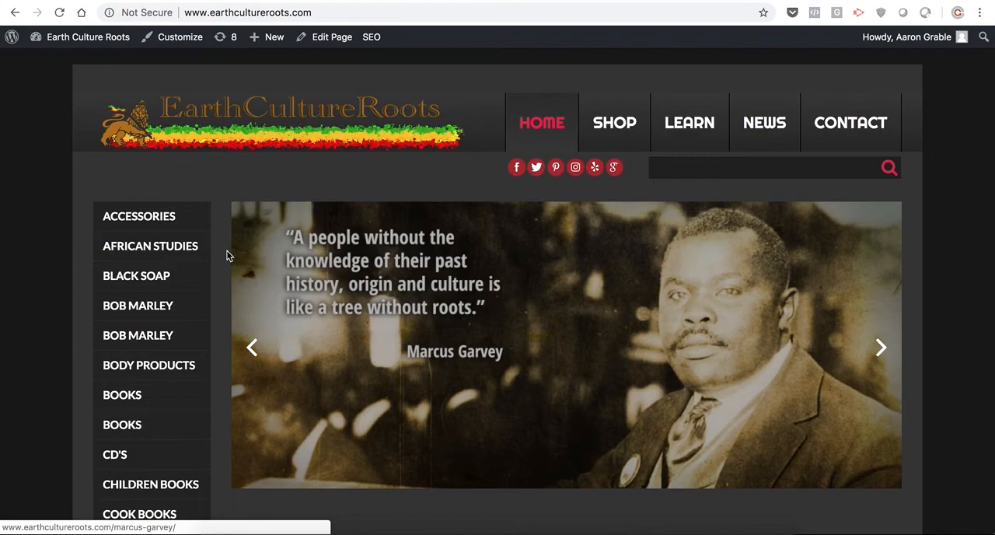
pyautogui.click(165, 226)
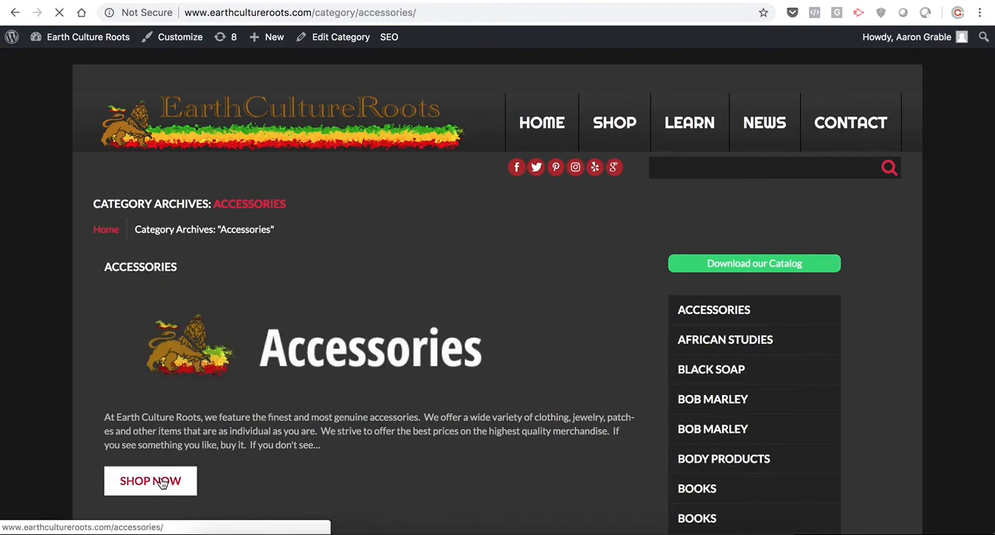
pyautogui.click(162, 482)
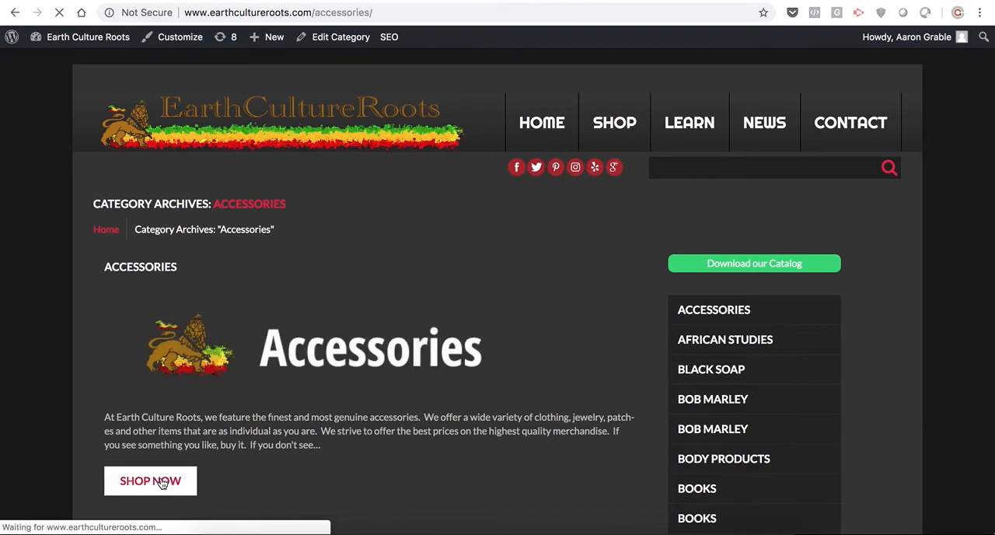